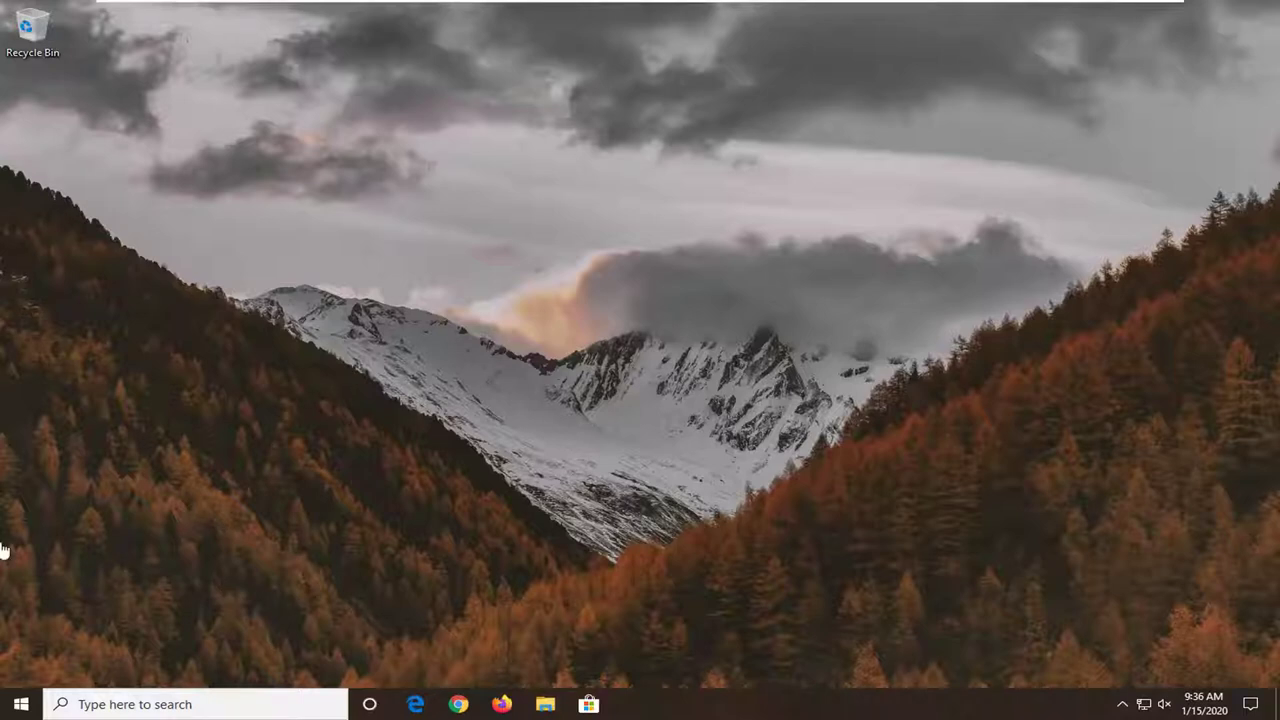
# - Search the Start menu for 'group policy' to find Edit group policy
pyautogui.click(22, 704)
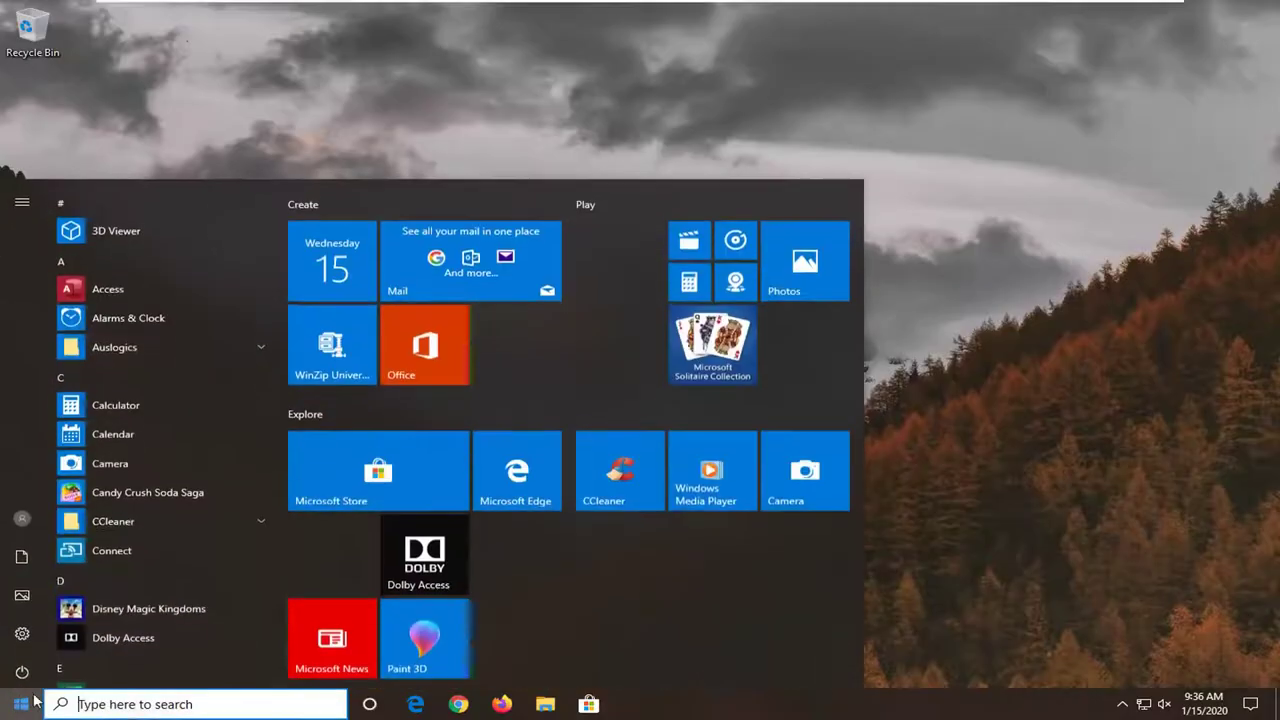
pyautogui.write('group')
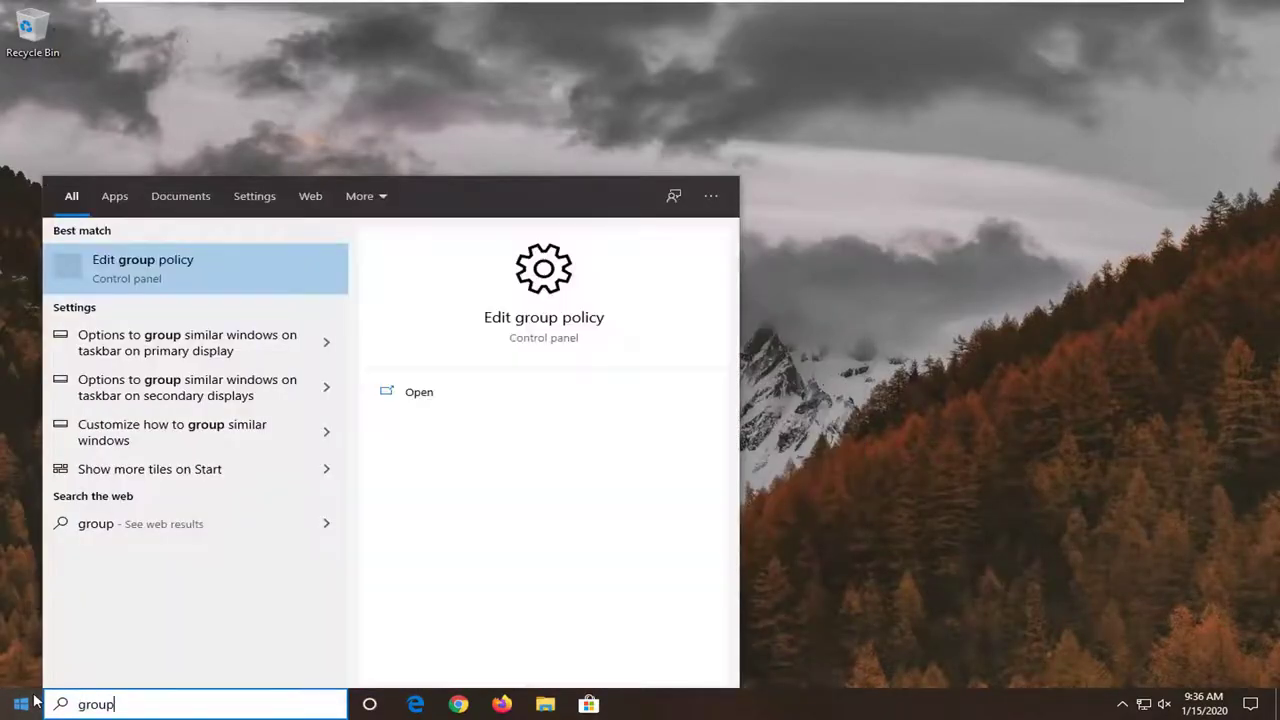
pyautogui.write(' policy')
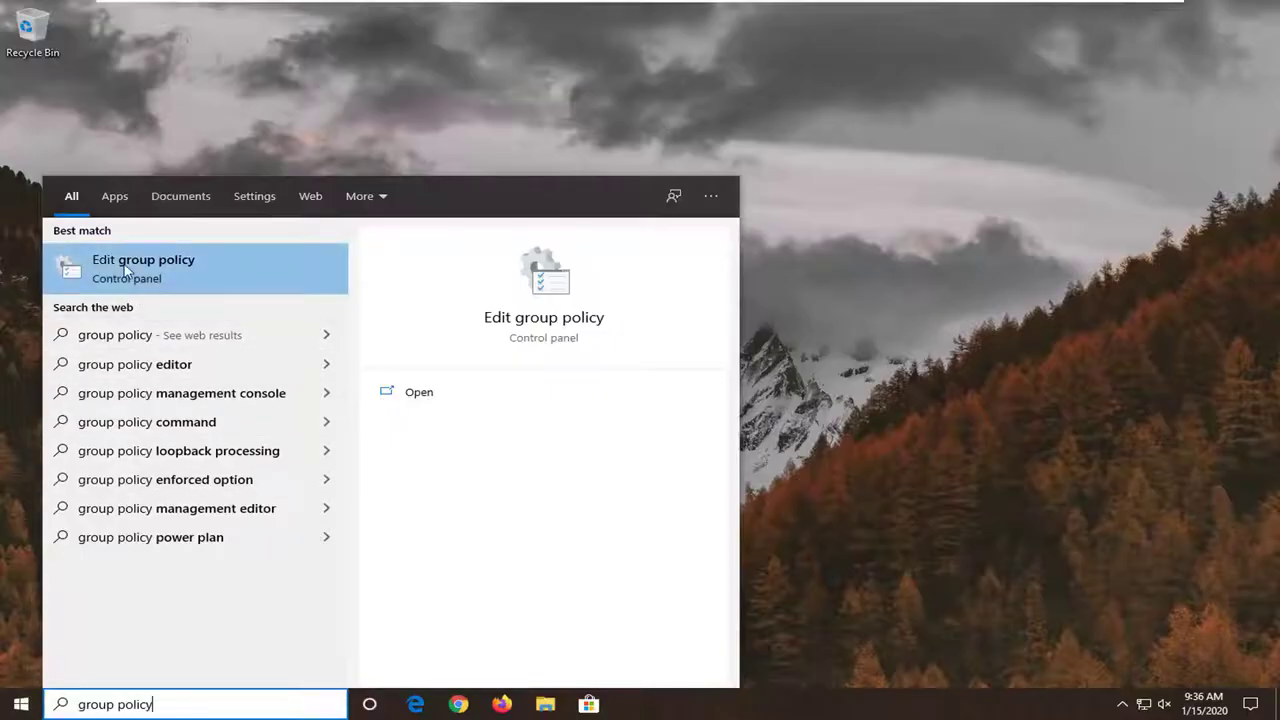
# - Launch Edit group policy, then move and enlarge its window and widen the tree pane
pyautogui.click(155, 278)
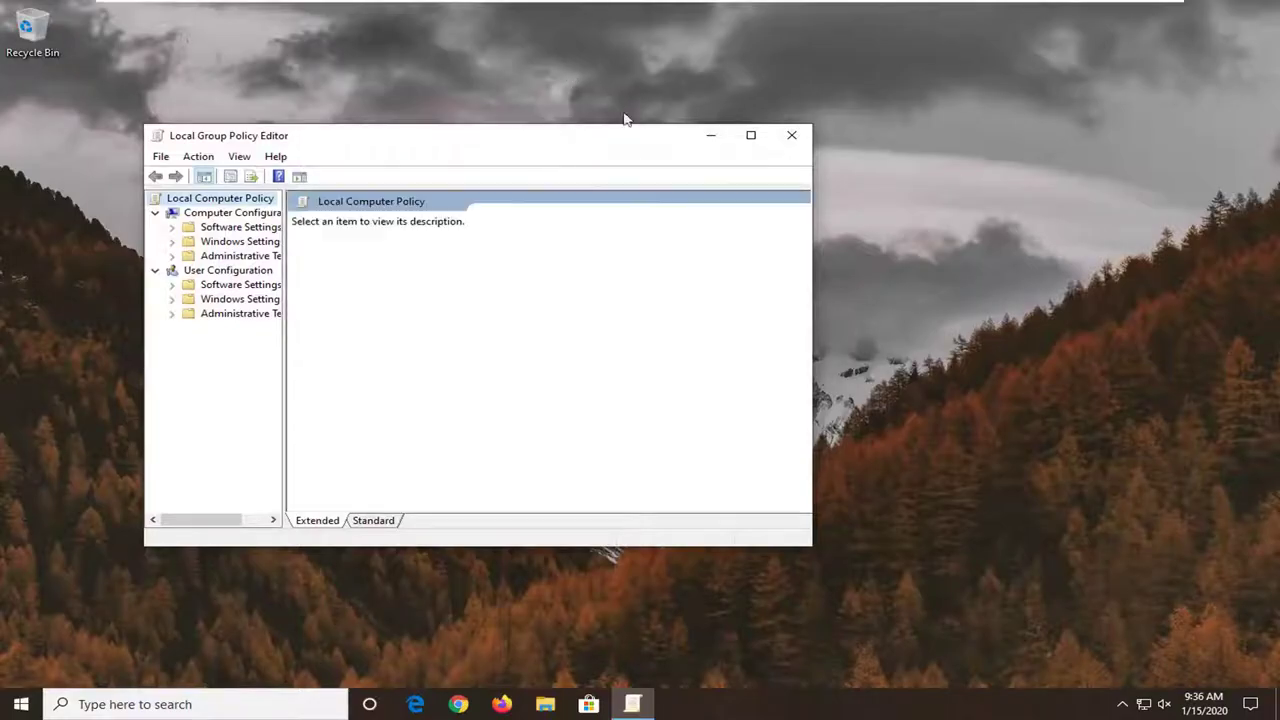
pyautogui.moveTo(624, 132); pyautogui.dragTo(672, 65)
pyautogui.moveTo(866, 484); pyautogui.dragTo(951, 532)
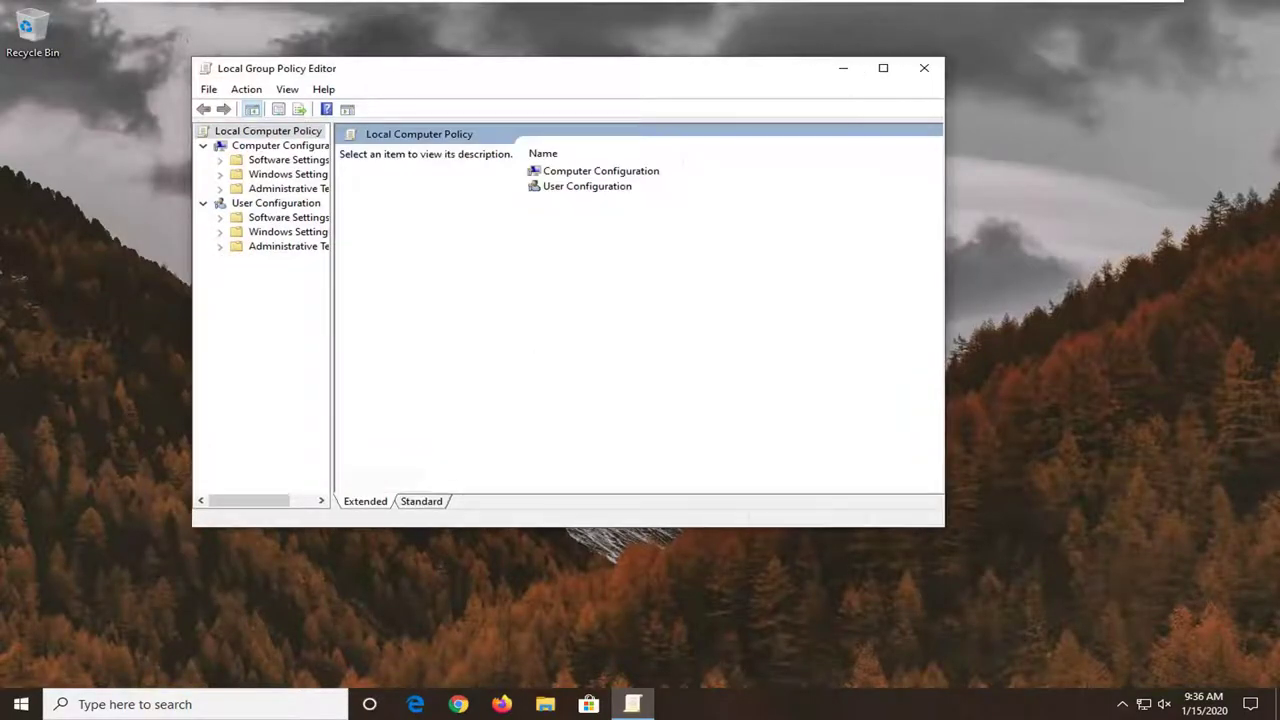
pyautogui.moveTo(331, 289); pyautogui.dragTo(436, 286)
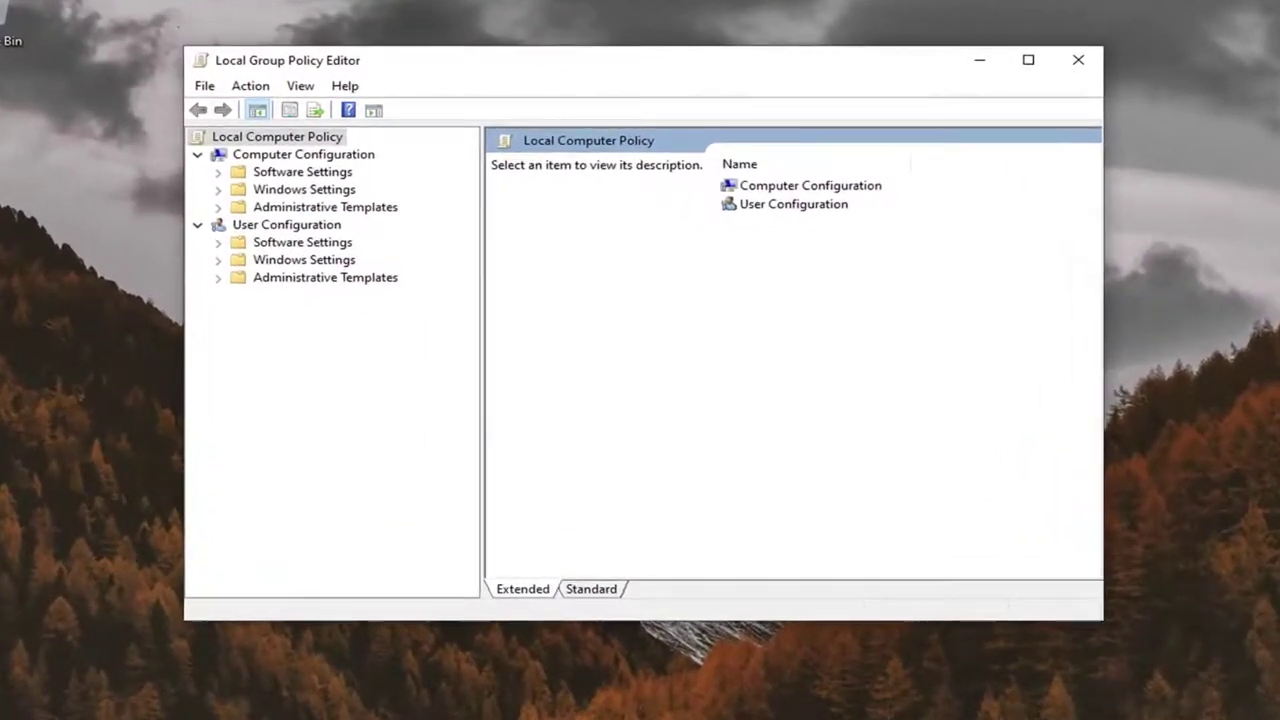
# - Navigate to Computer Configuration > Windows Settings > Security Settings > Local Policies > Audit Policy
pyautogui.click(300, 157)
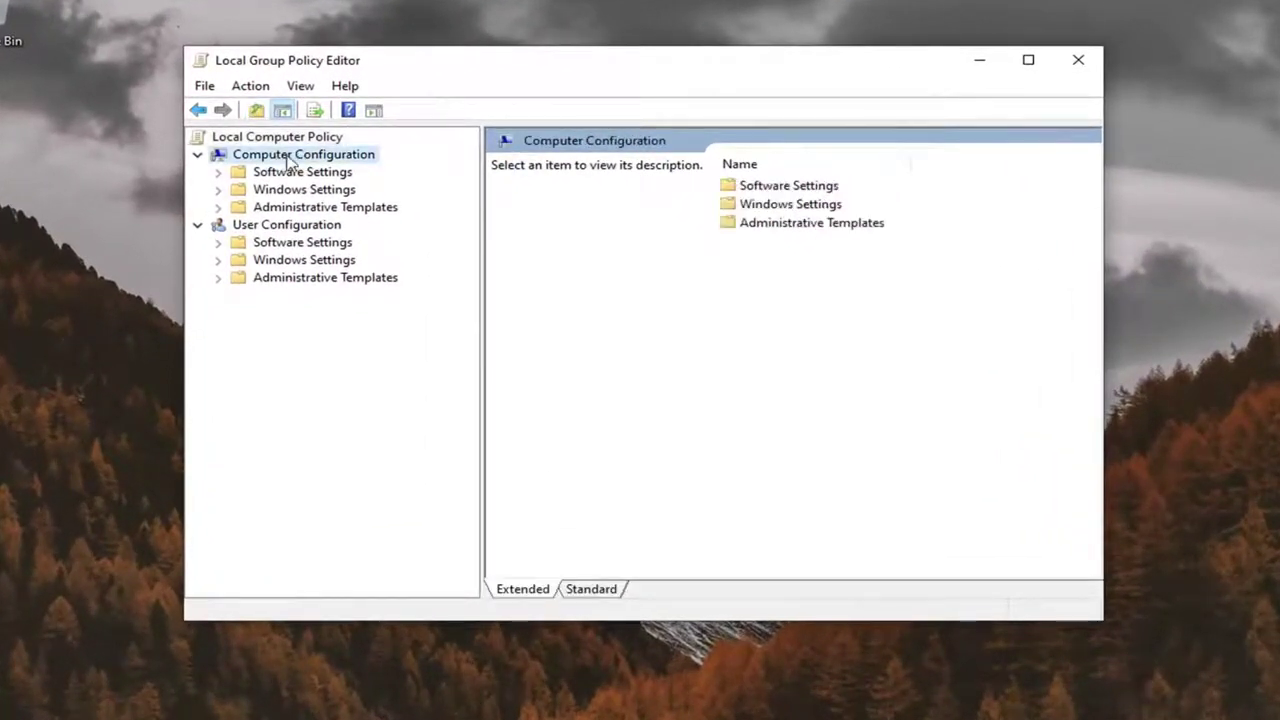
pyautogui.click(290, 191)
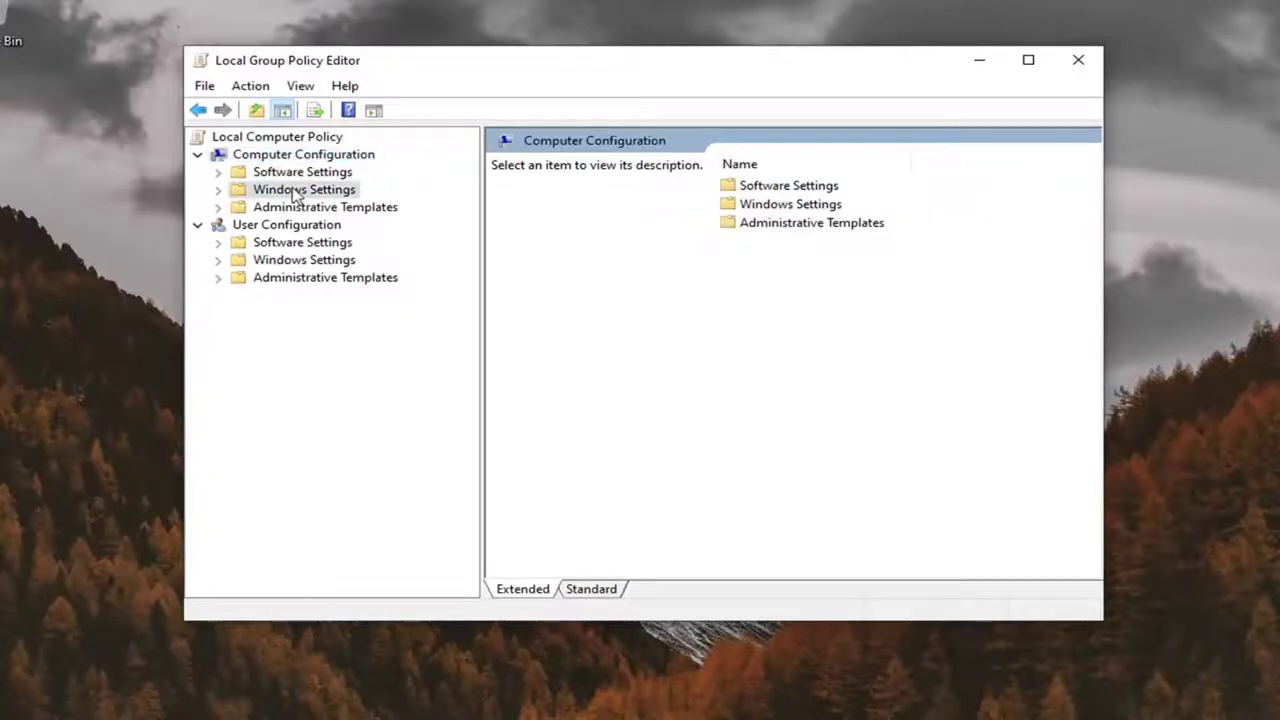
pyautogui.doubleClick(310, 193)
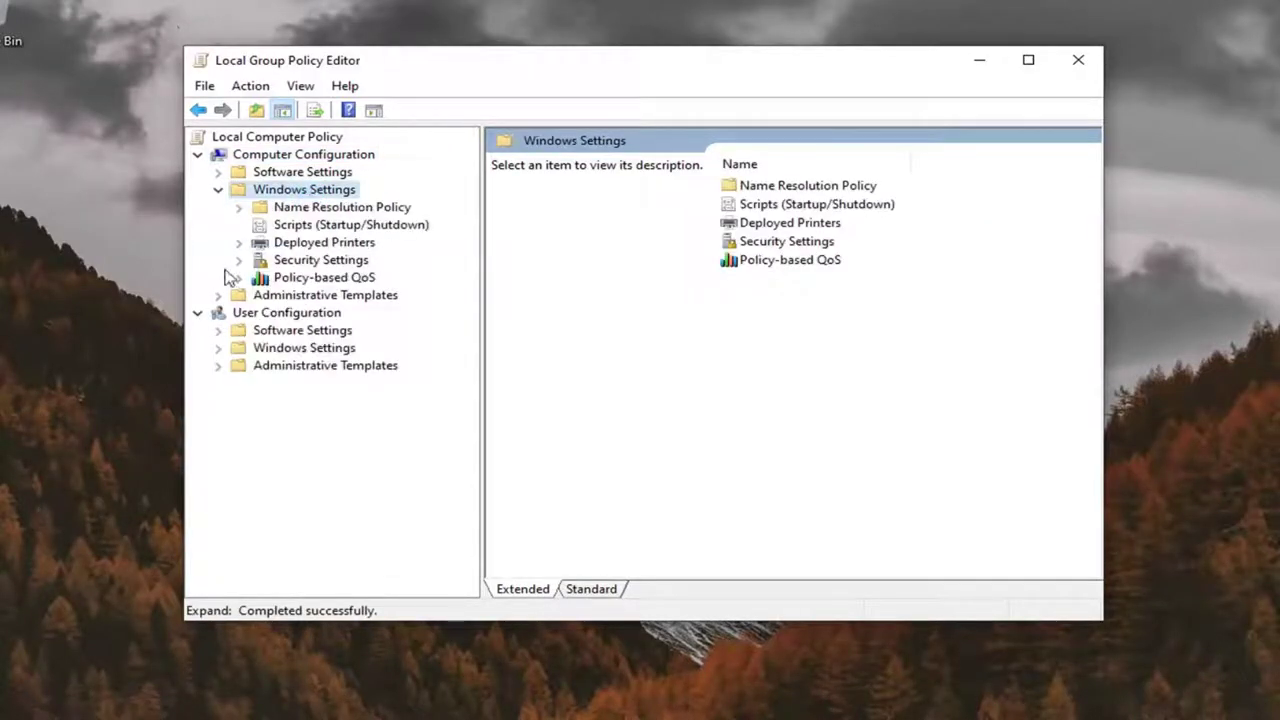
pyautogui.click(198, 314)
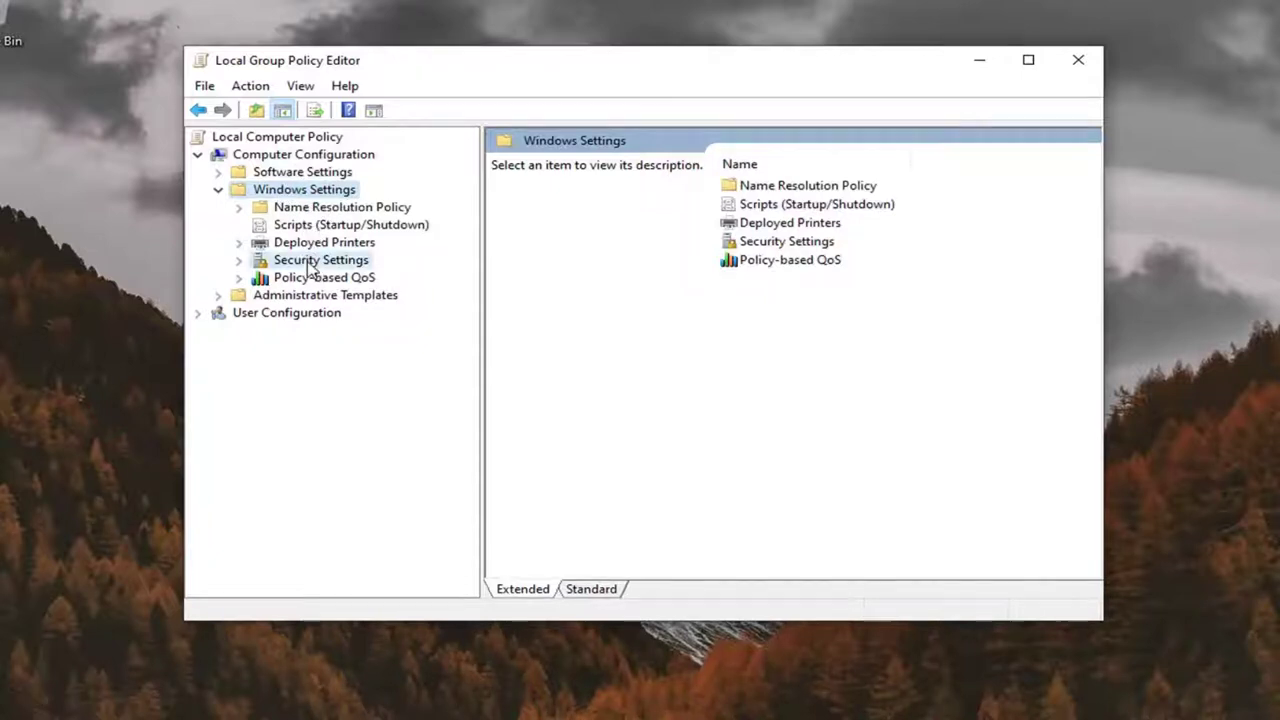
pyautogui.click(306, 263)
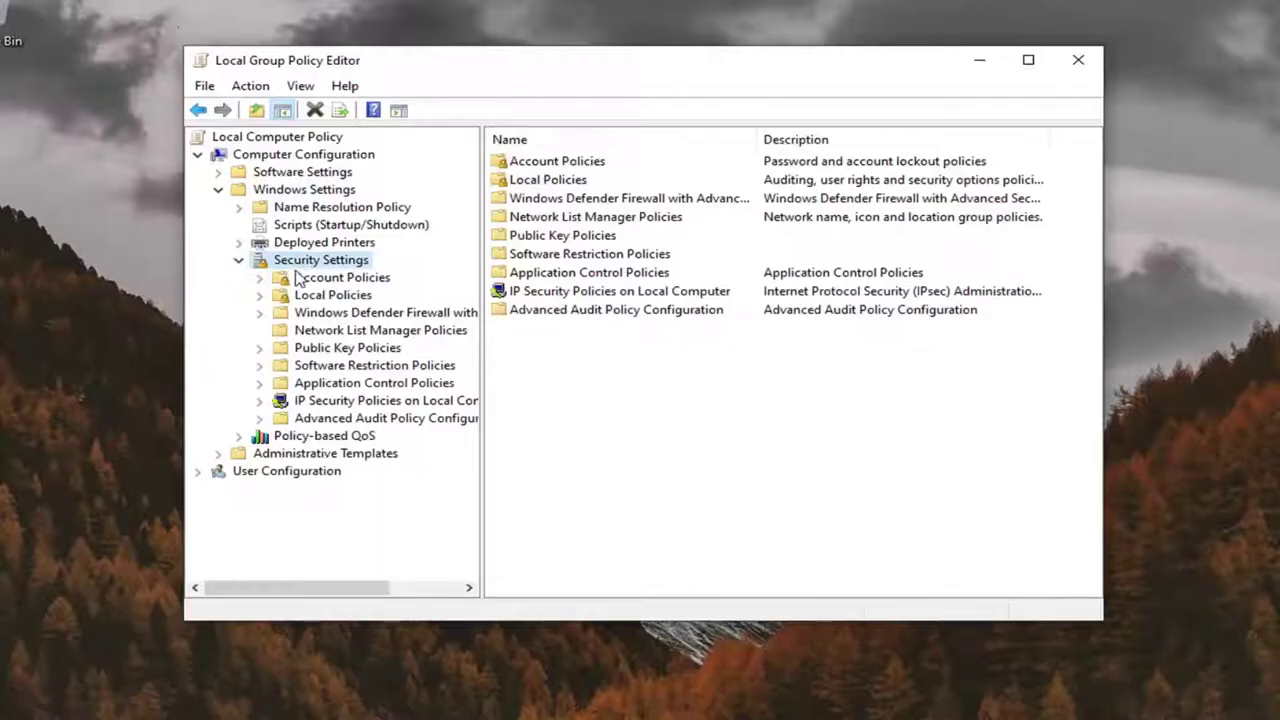
pyautogui.click(312, 300)
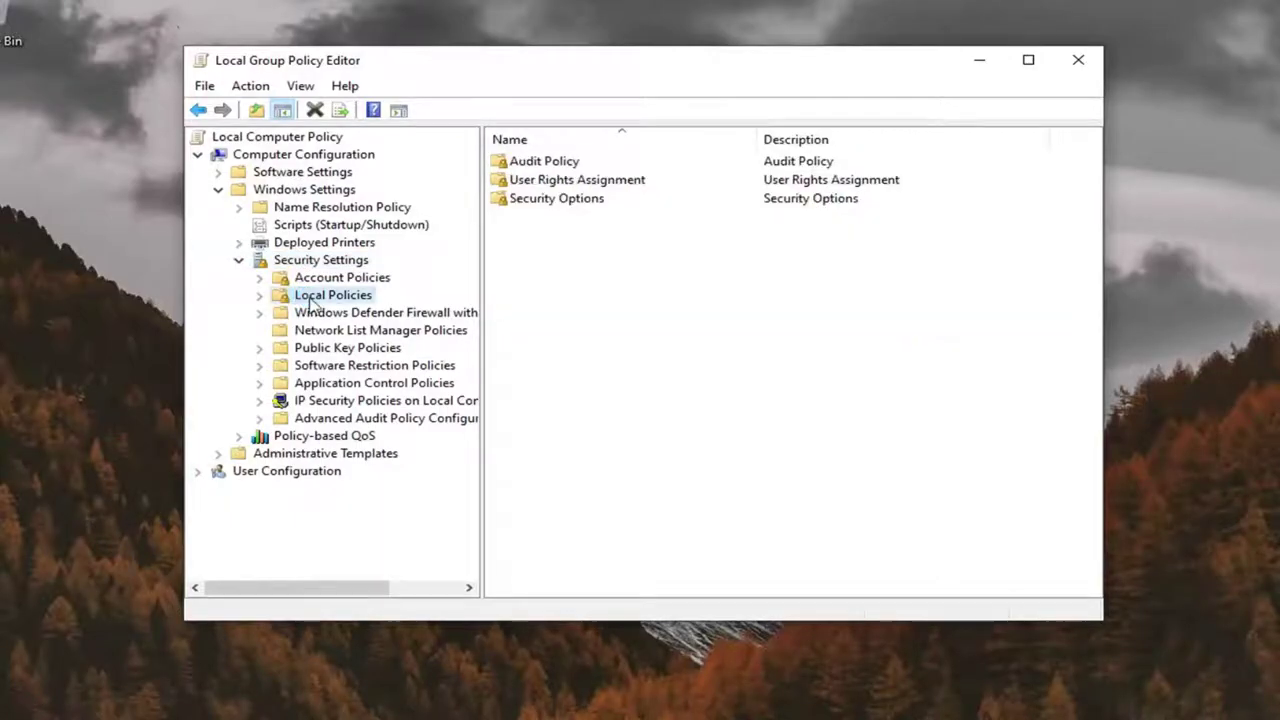
pyautogui.doubleClick(310, 300)
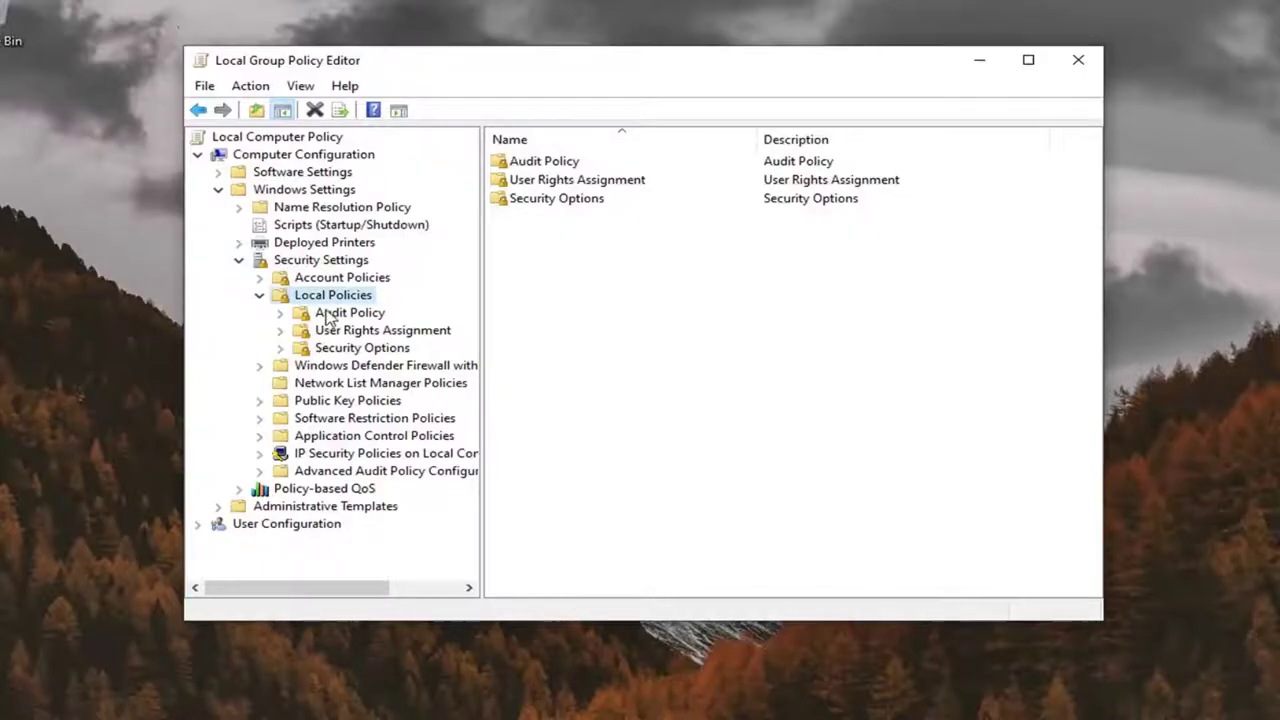
pyautogui.click(330, 313)
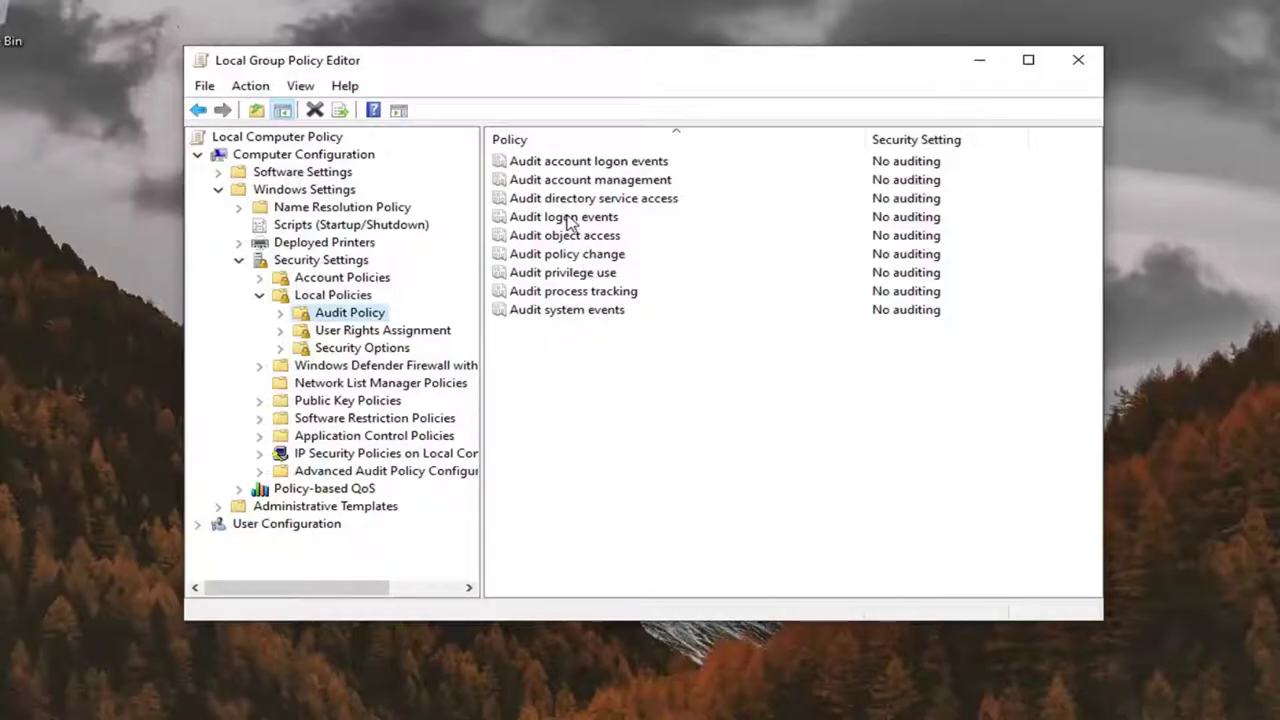
# - Set Audit logon events to audit both Success and Failure, and apply it
pyautogui.doubleClick(595, 222)
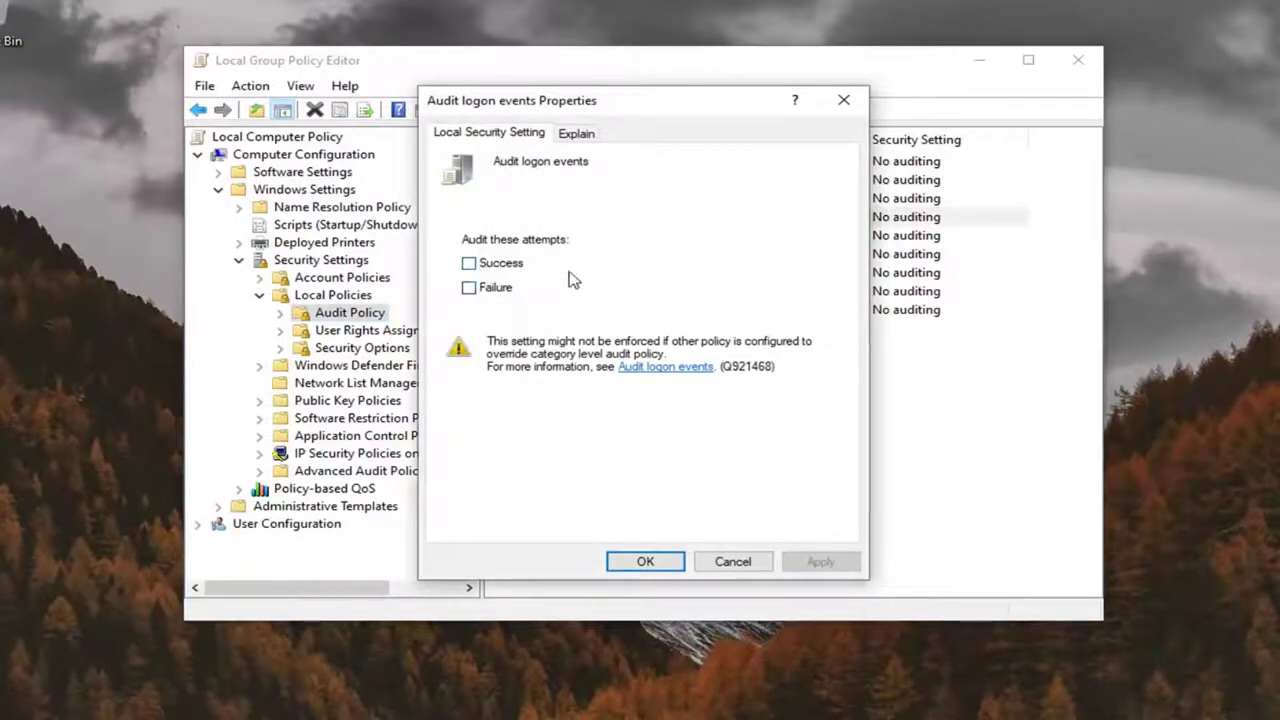
pyautogui.click(469, 264)
pyautogui.click(469, 289)
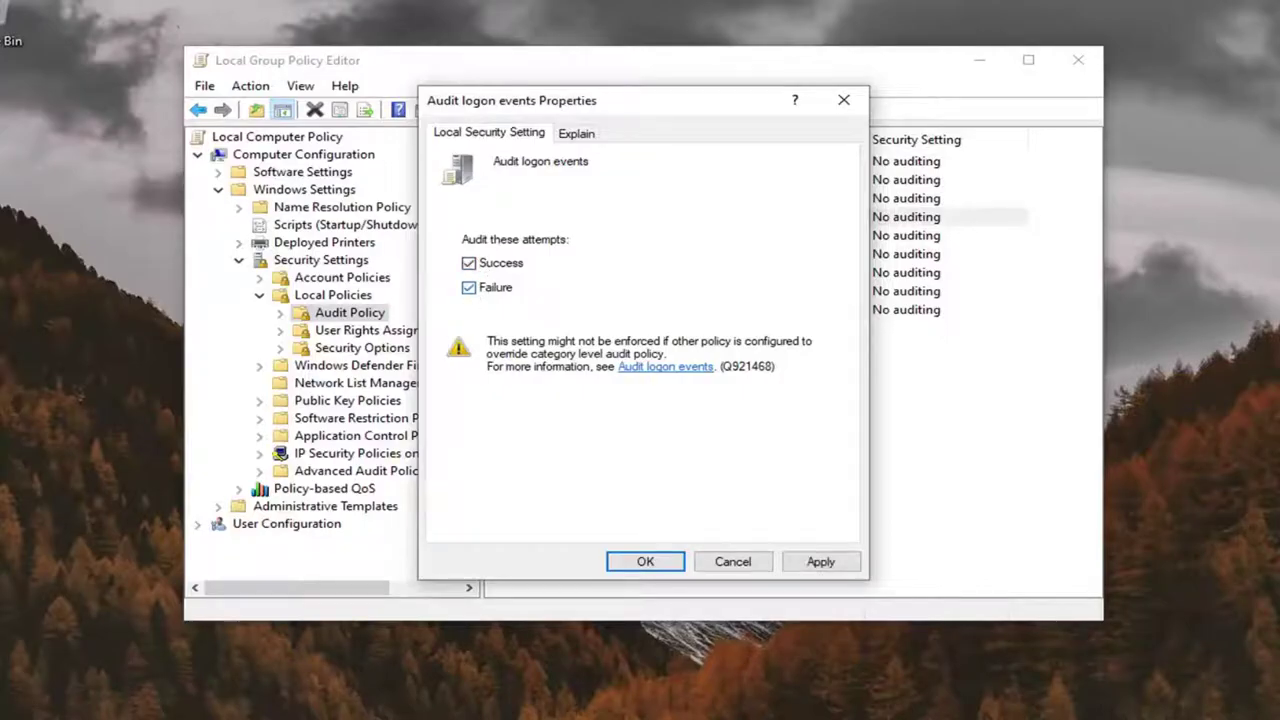
pyautogui.click(818, 562)
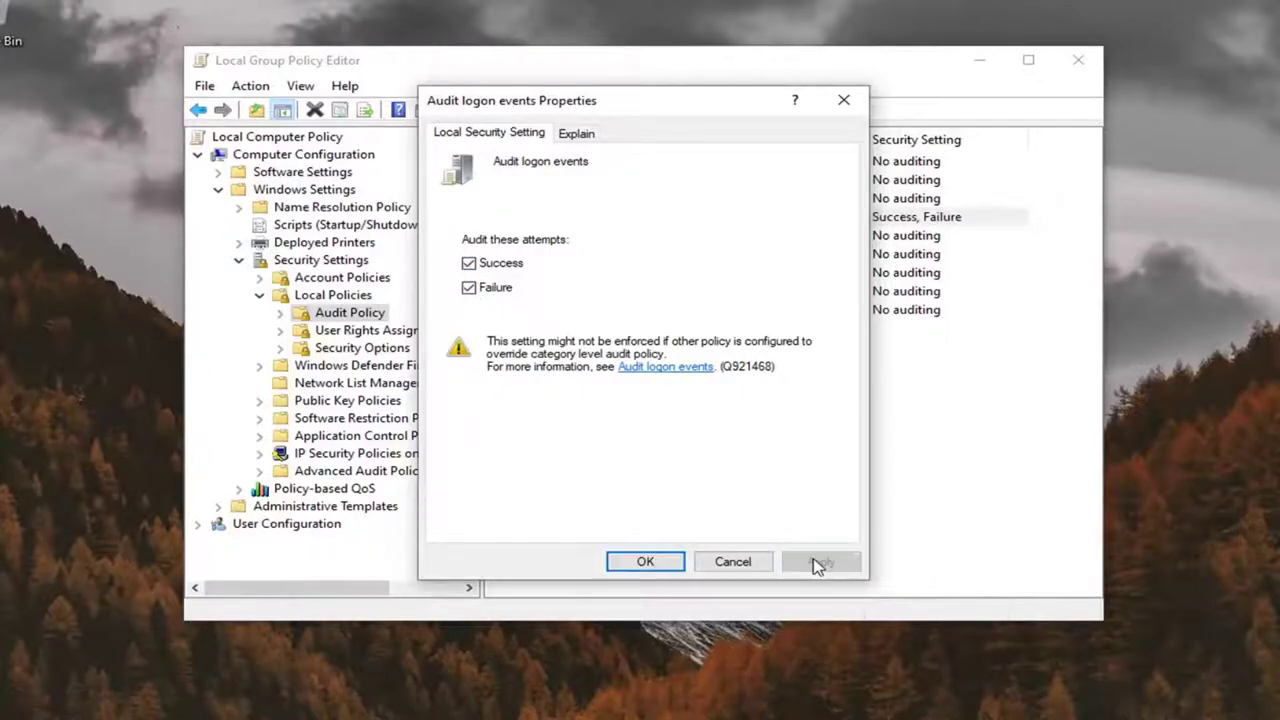
pyautogui.click(638, 561)
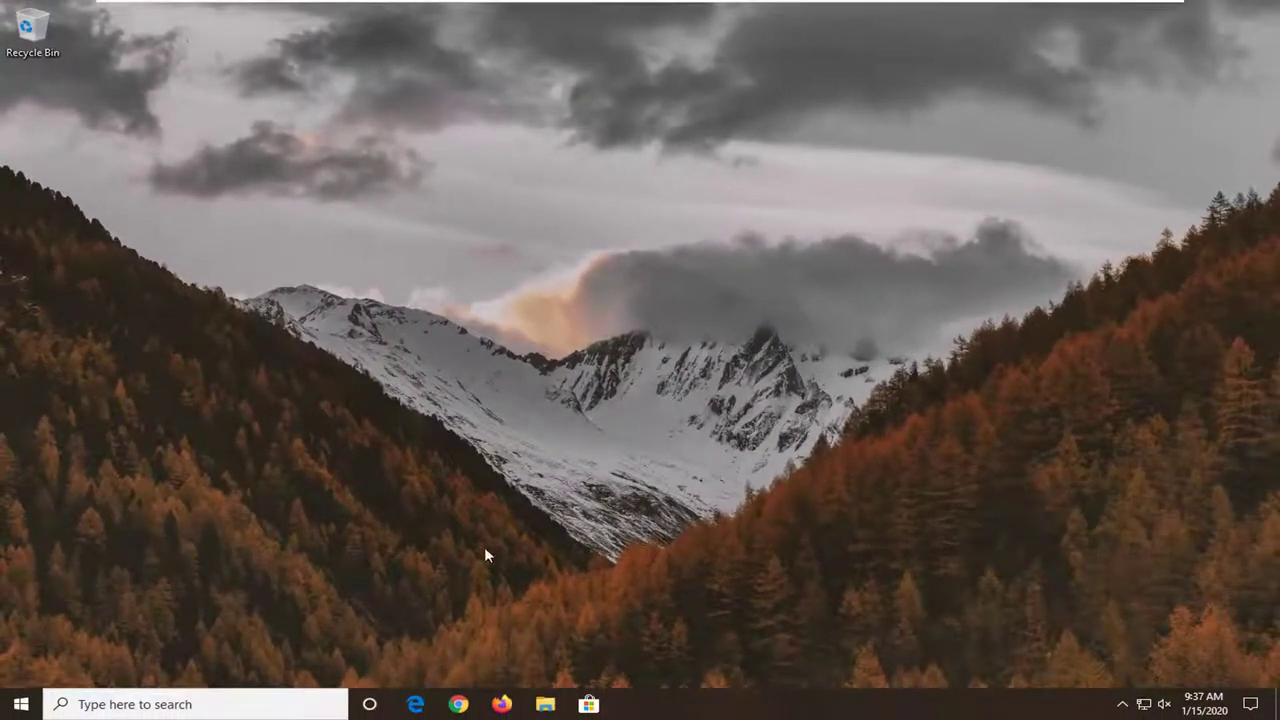
# - Search the Start menu for 'event viewer' and launch Event Viewer
pyautogui.click(14, 708)
pyautogui.write('e')
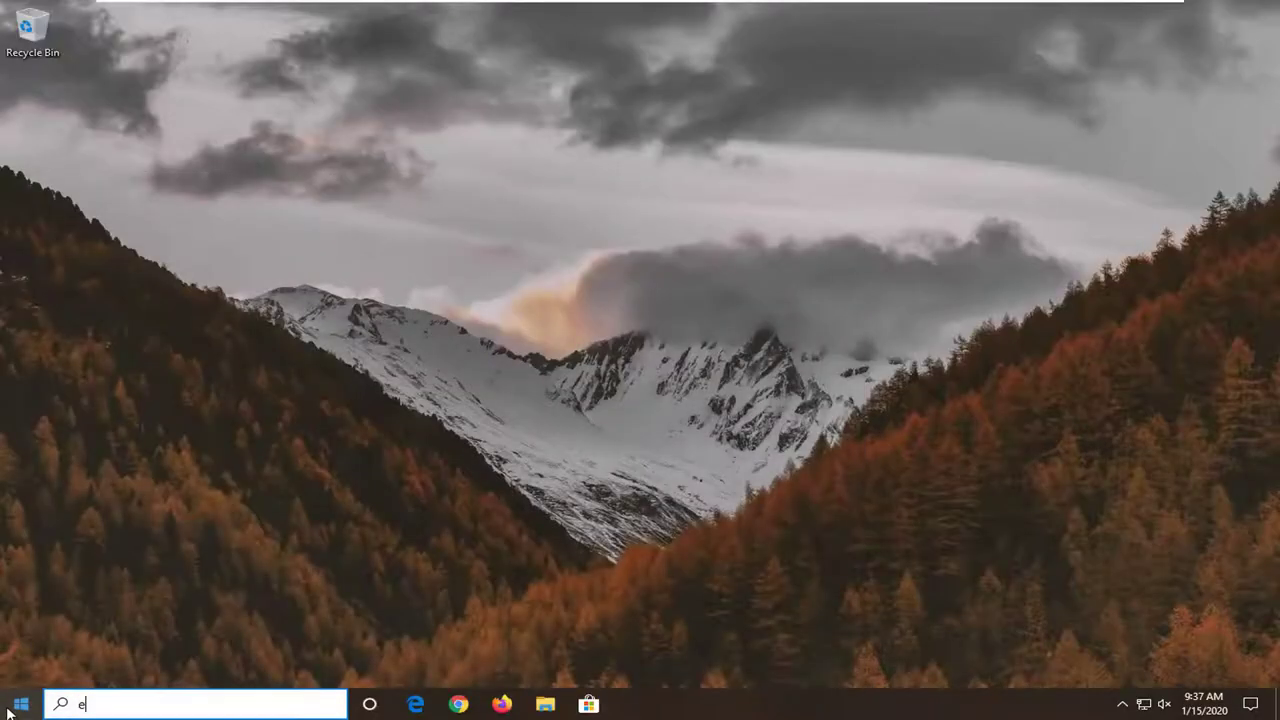
pyautogui.write('vent vie')
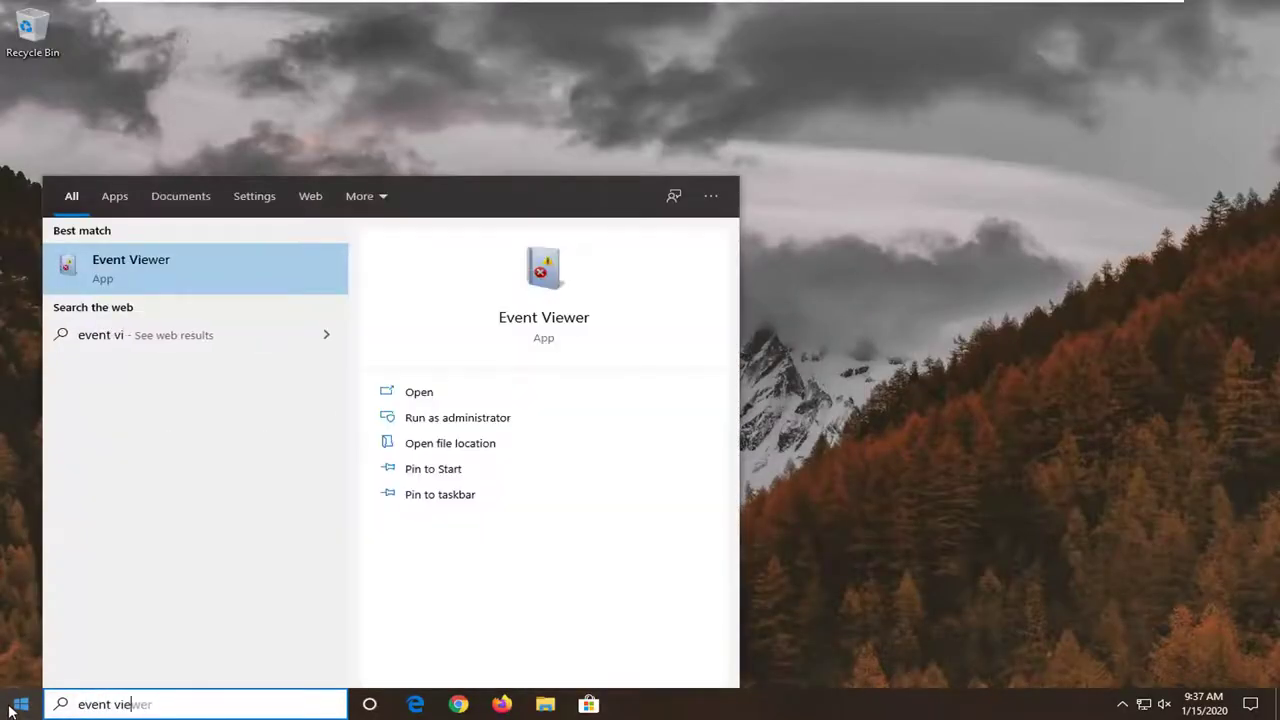
pyautogui.write('wer')
pyautogui.click(150, 268)
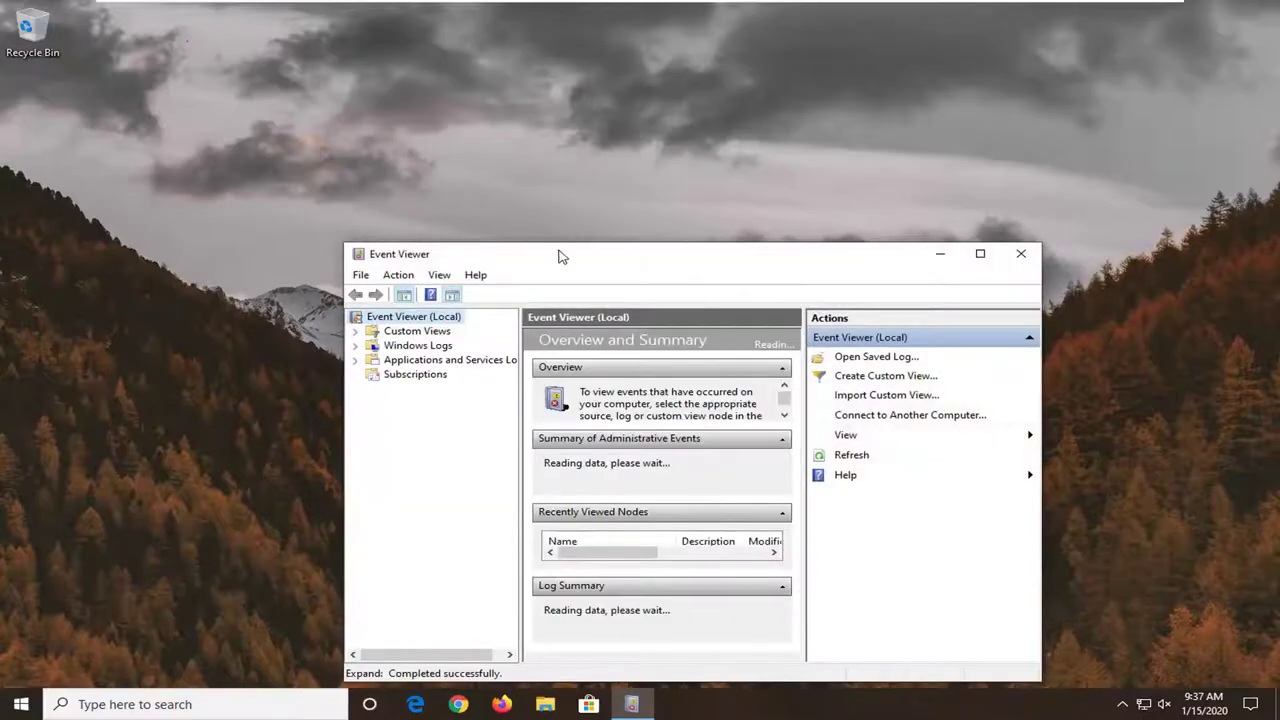
# - Enlarge the Event Viewer window and open Windows Logs > Security, listing 7,633 events
pyautogui.moveTo(560, 254); pyautogui.dragTo(434, 80)
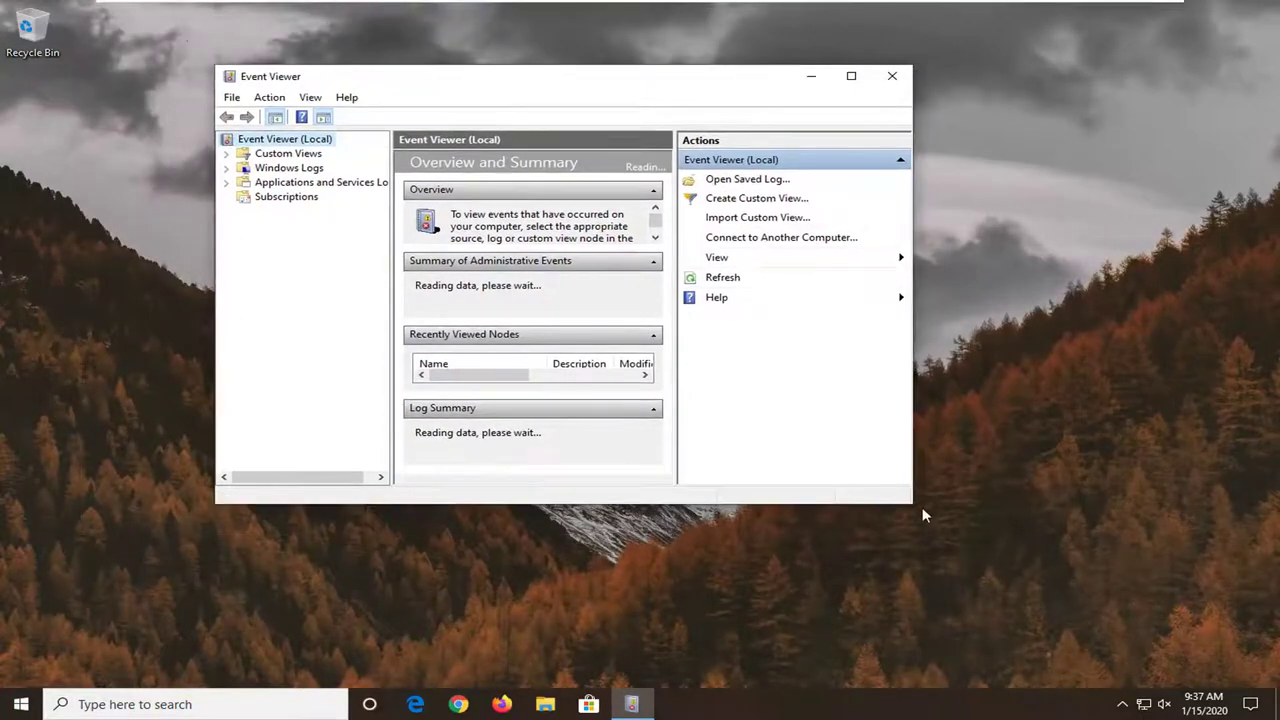
pyautogui.moveTo(935, 519); pyautogui.dragTo(1130, 582)
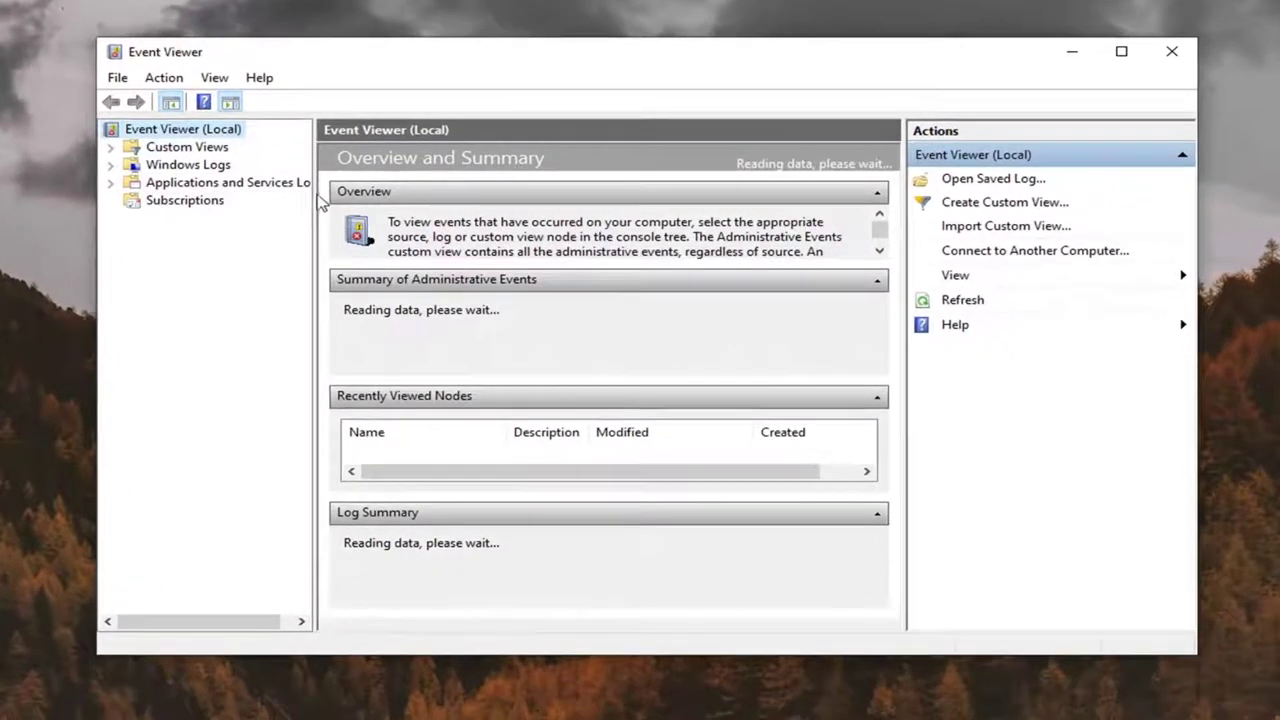
pyautogui.moveTo(320, 200); pyautogui.dragTo(338, 200)
pyautogui.click(190, 166)
pyautogui.doubleClick(193, 168)
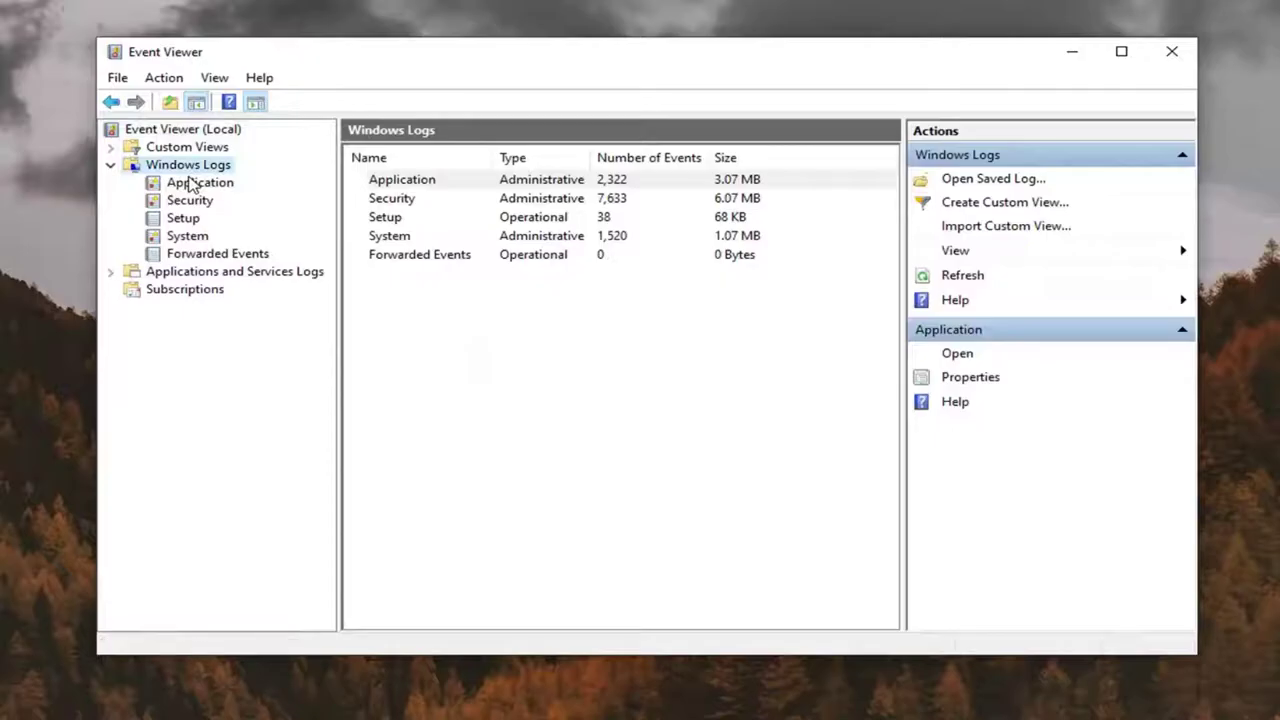
pyautogui.click(175, 200)
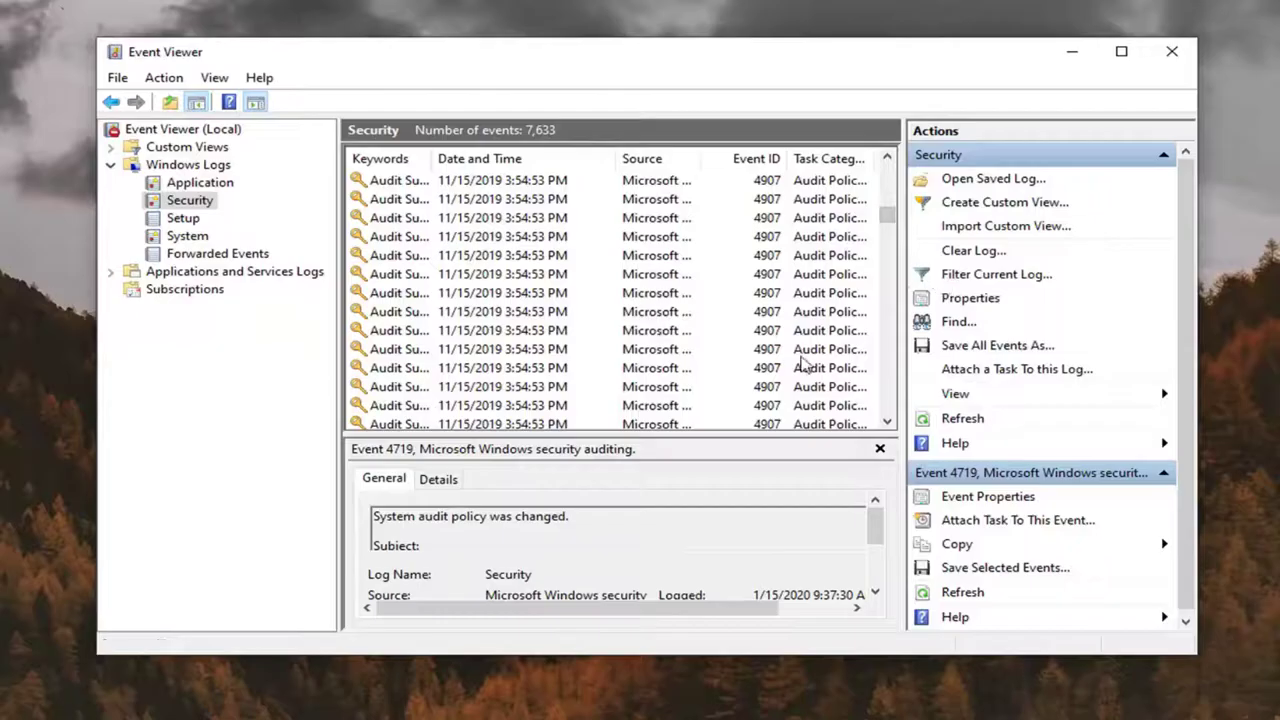
# - Filter the Security log to Last 30 days and Event IDs 4624,4634
pyautogui.click(1020, 283)
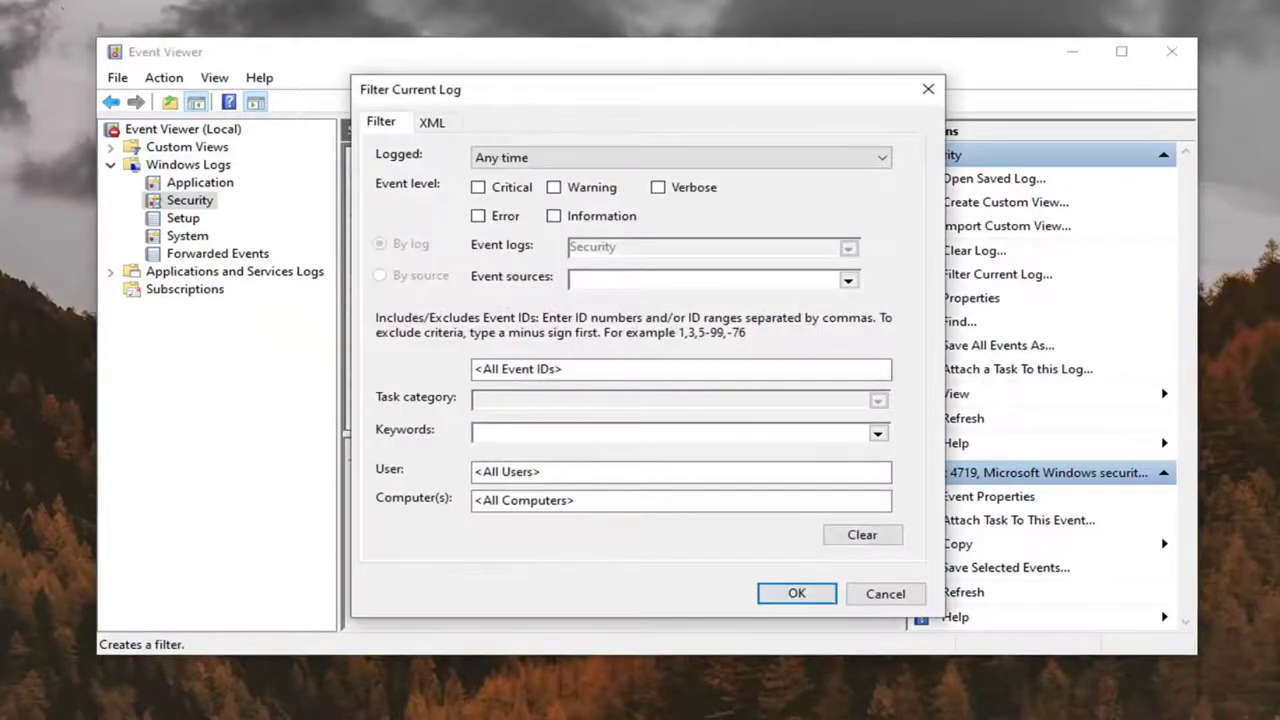
pyautogui.click(550, 160)
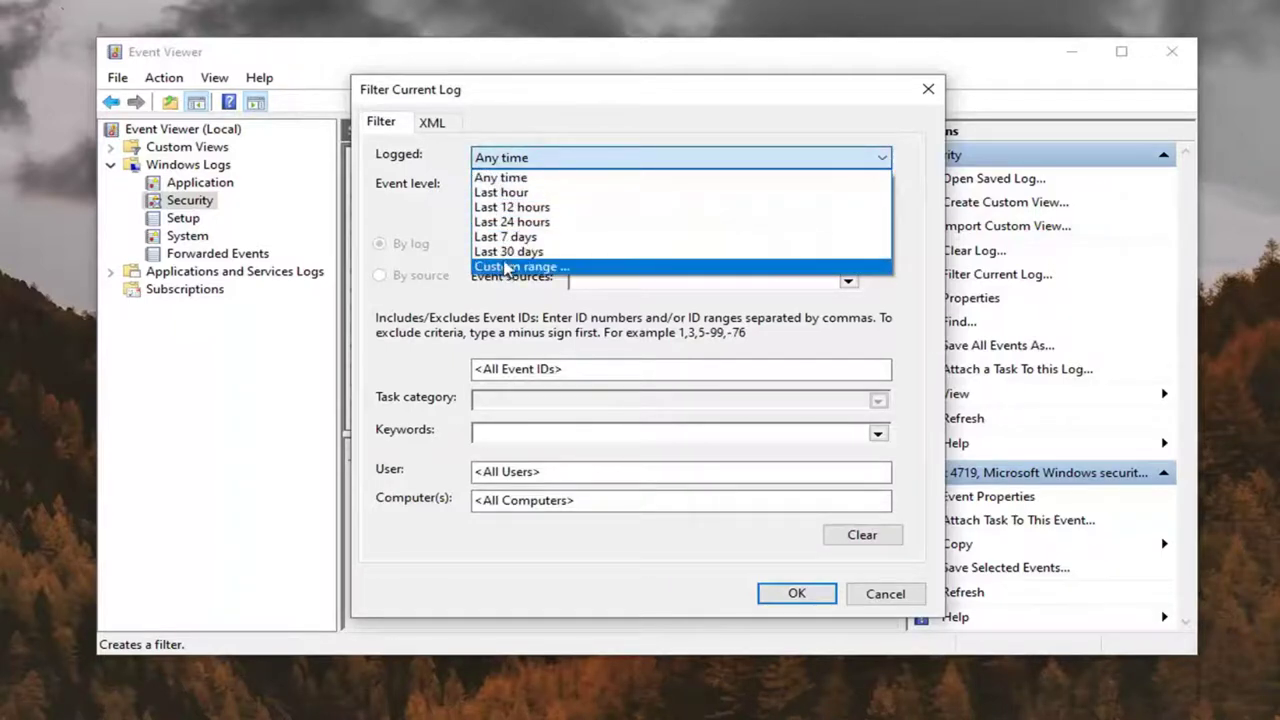
pyautogui.click(507, 253)
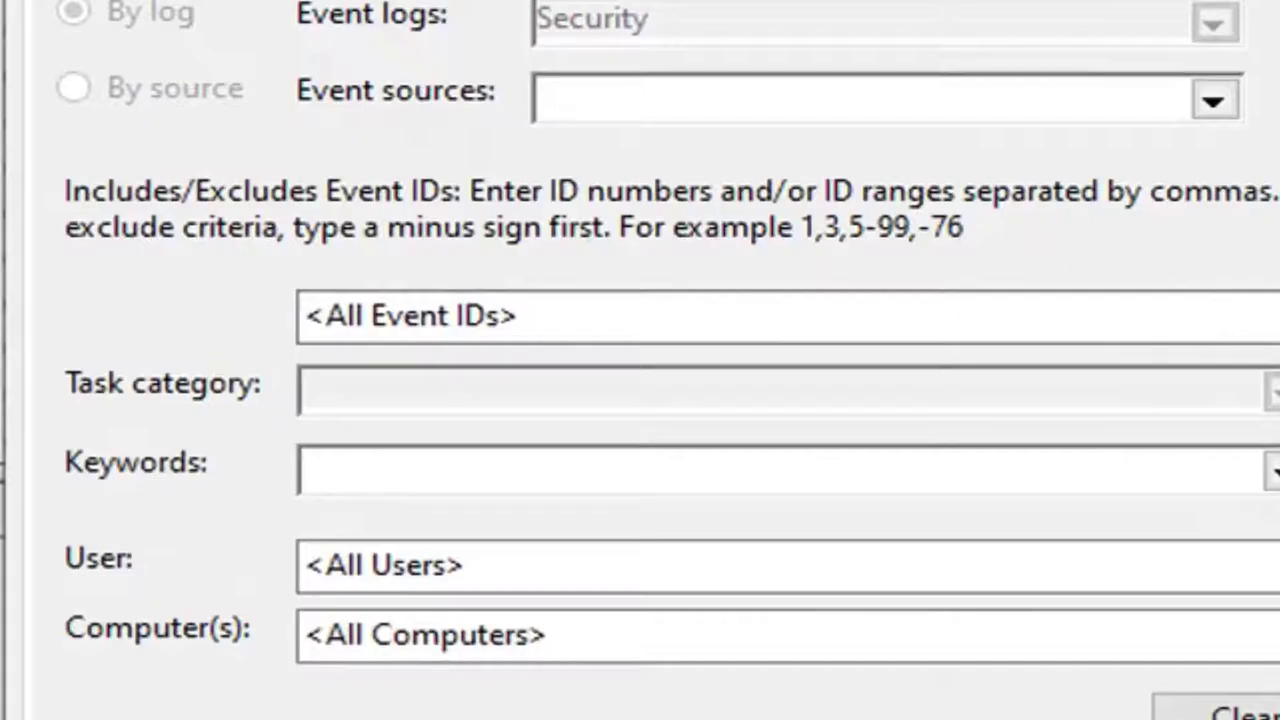
pyautogui.click(306, 316)
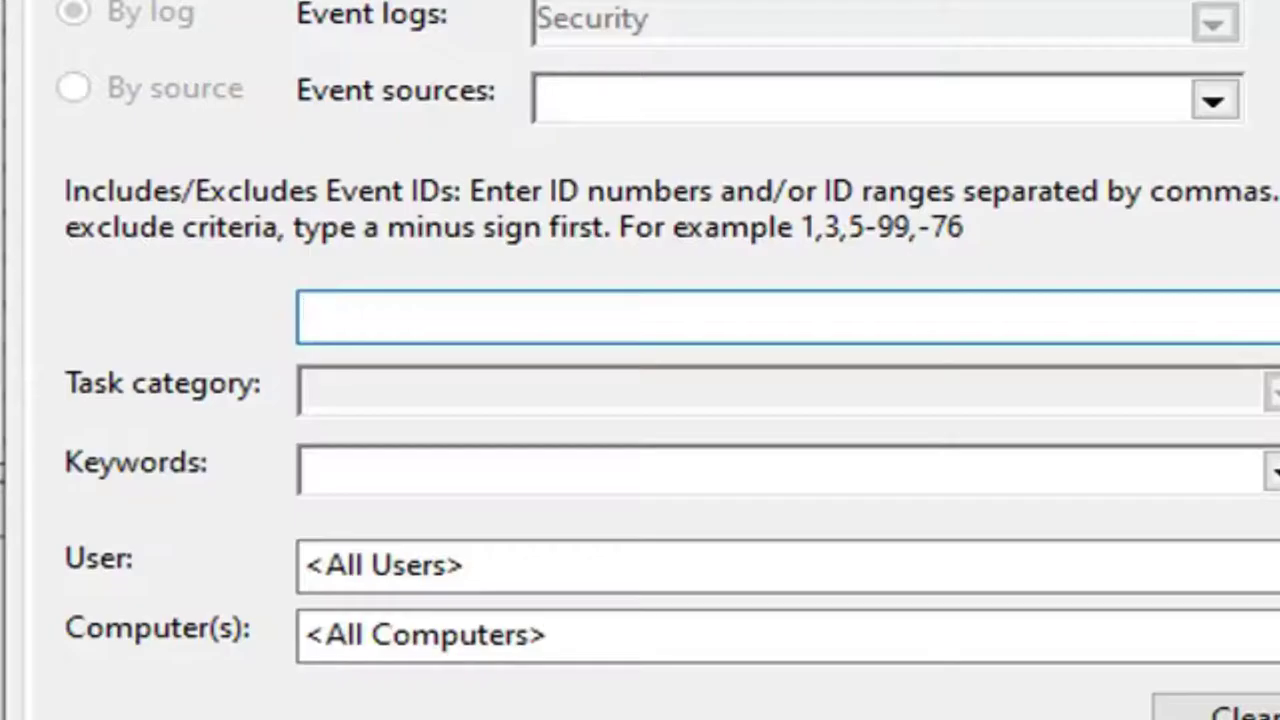
pyautogui.write('4624')
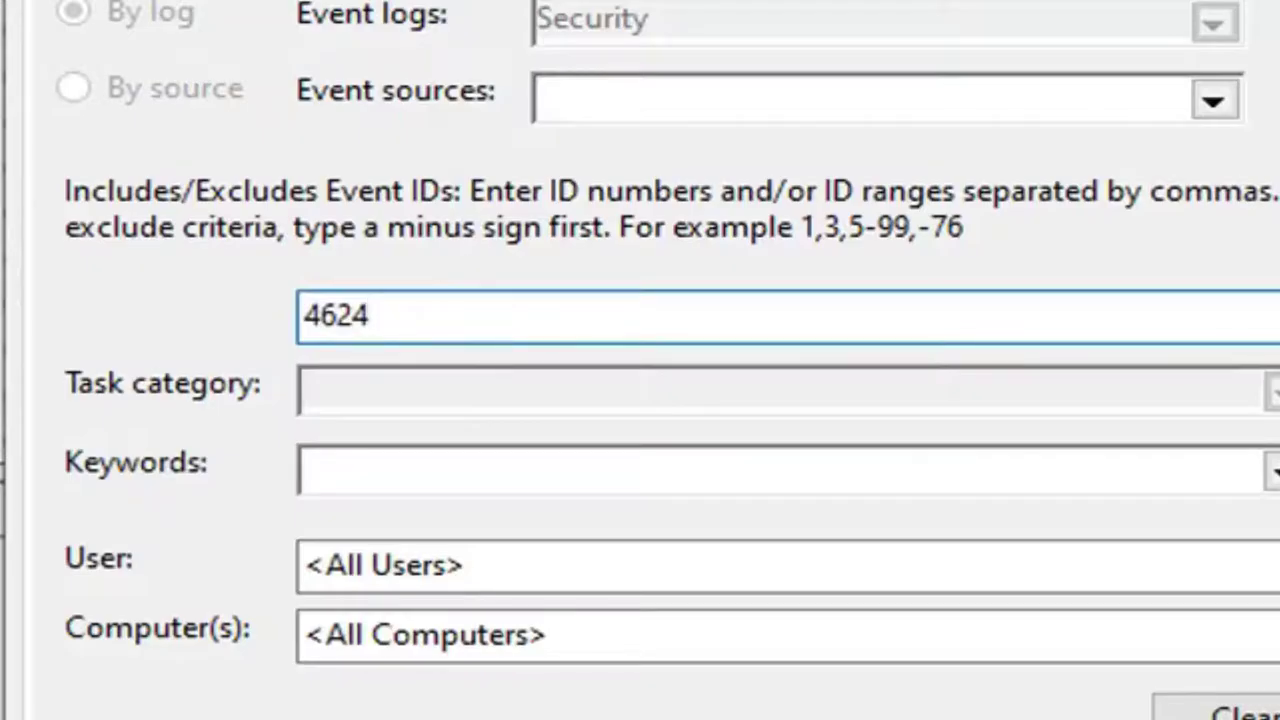
pyautogui.hotkey('shift', 'Left')
pyautogui.hotkey('shift', 'Left')
pyautogui.write('34')
pyautogui.press('Home')
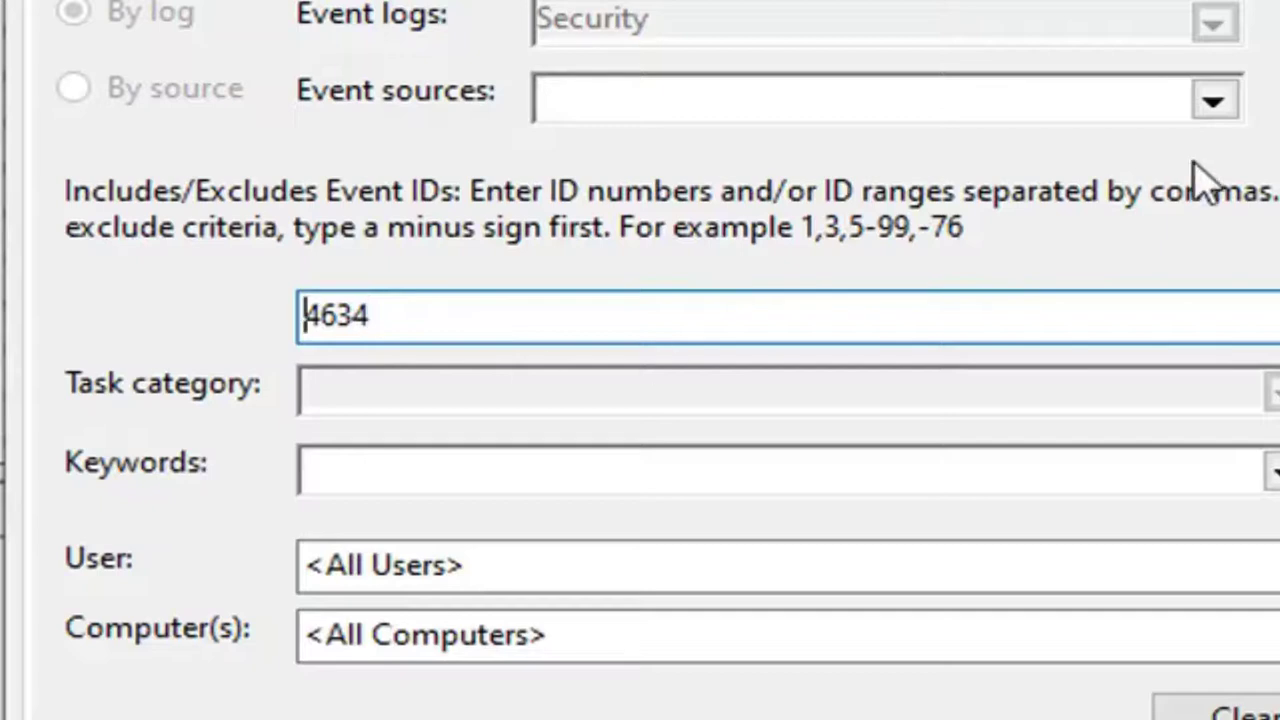
pyautogui.write('4624')
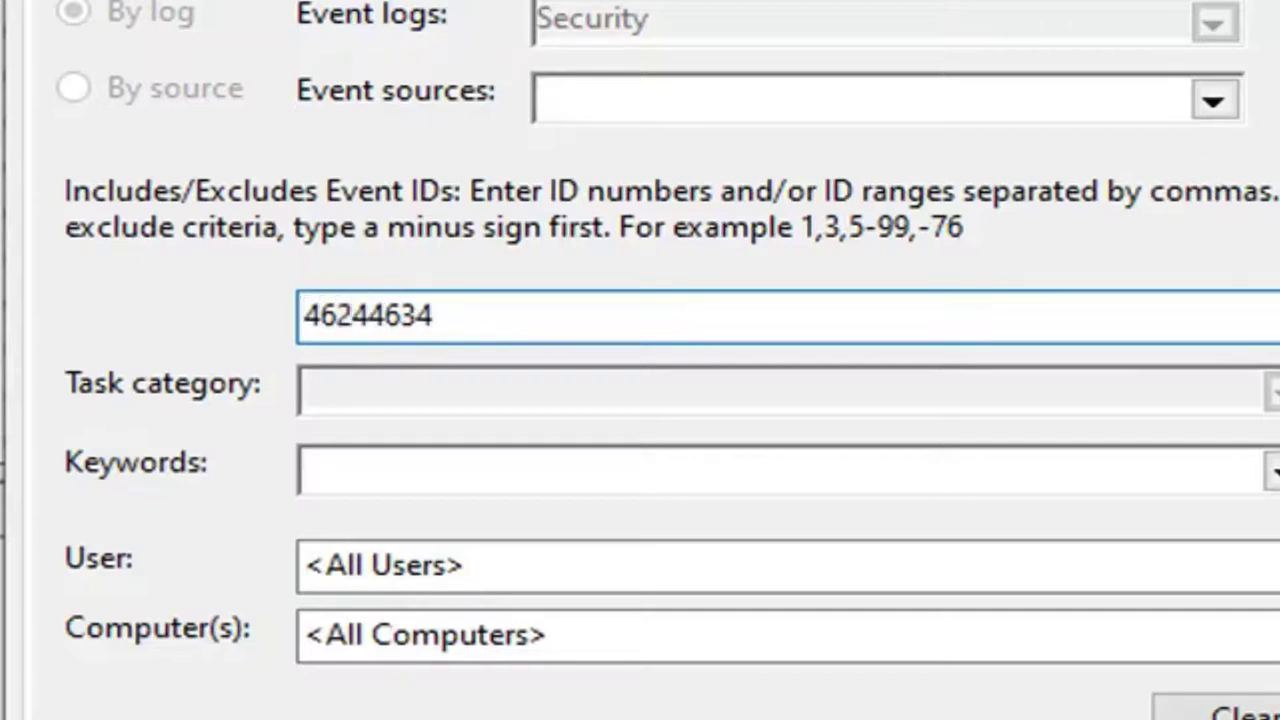
pyautogui.write(',')
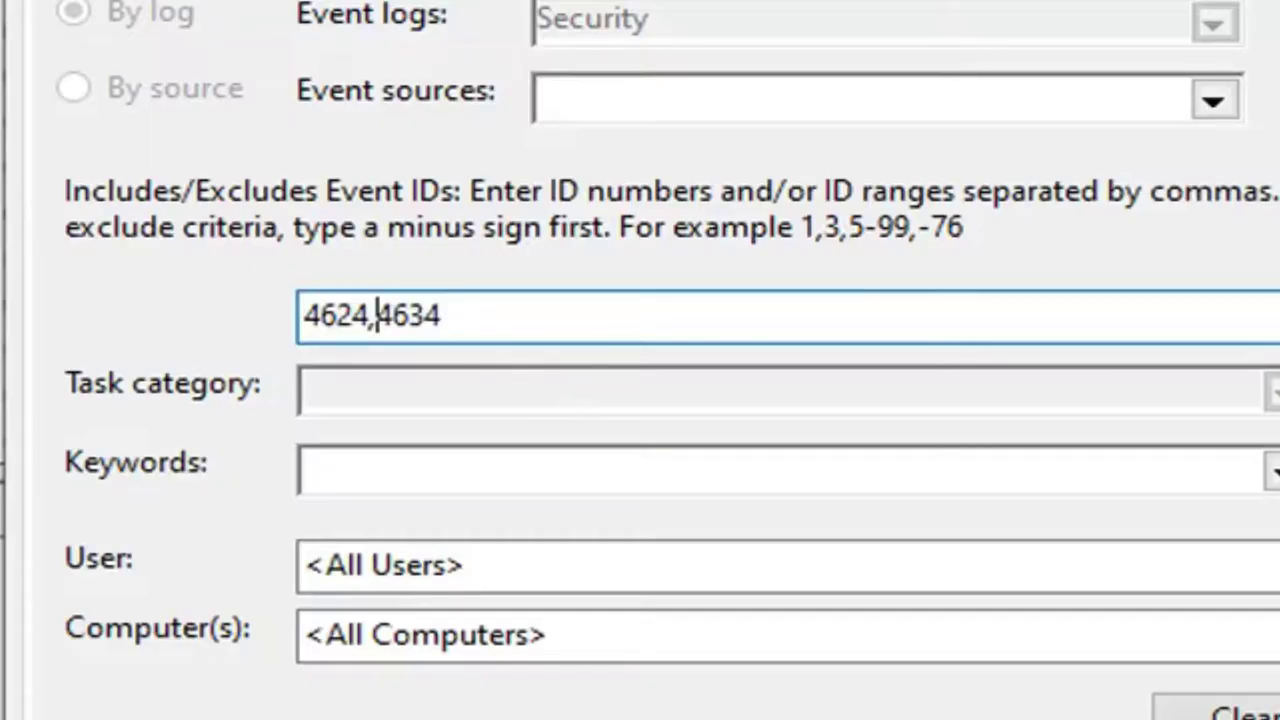
pyautogui.press('Return')
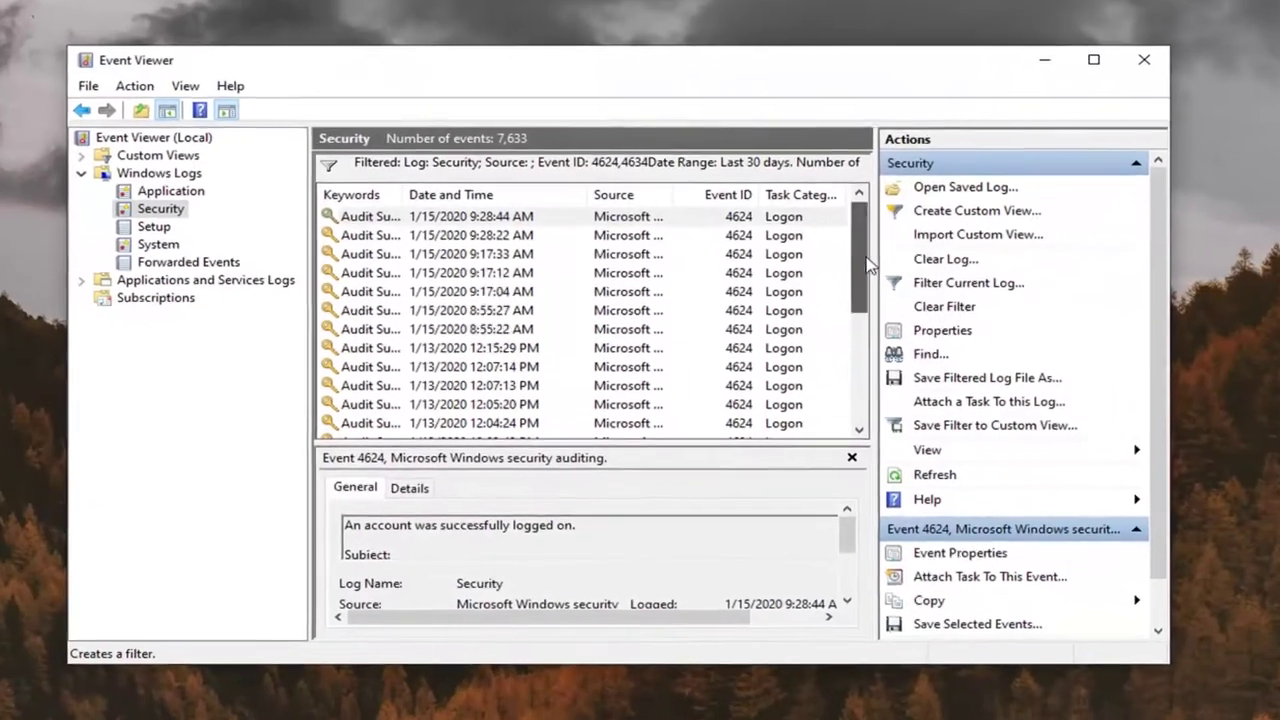
# - Narrow the Event ID column and view the 9:17:04 AM logon event's details
pyautogui.scroll(-5, 1024, 385)
pyautogui.scroll(5, 846, 314)
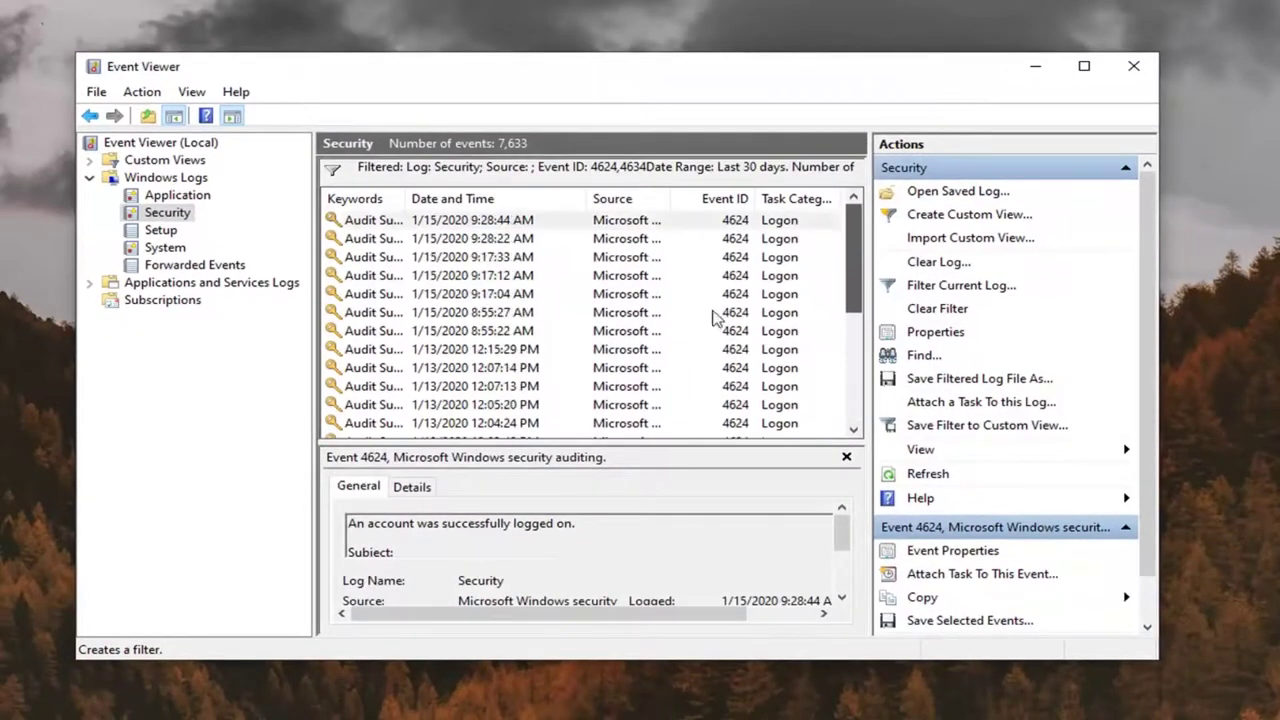
pyautogui.moveTo(757, 199)
pyautogui.mouseDown()
pyautogui.moveTo(770, 199)
pyautogui.moveTo(737, 200)
pyautogui.mouseUp()
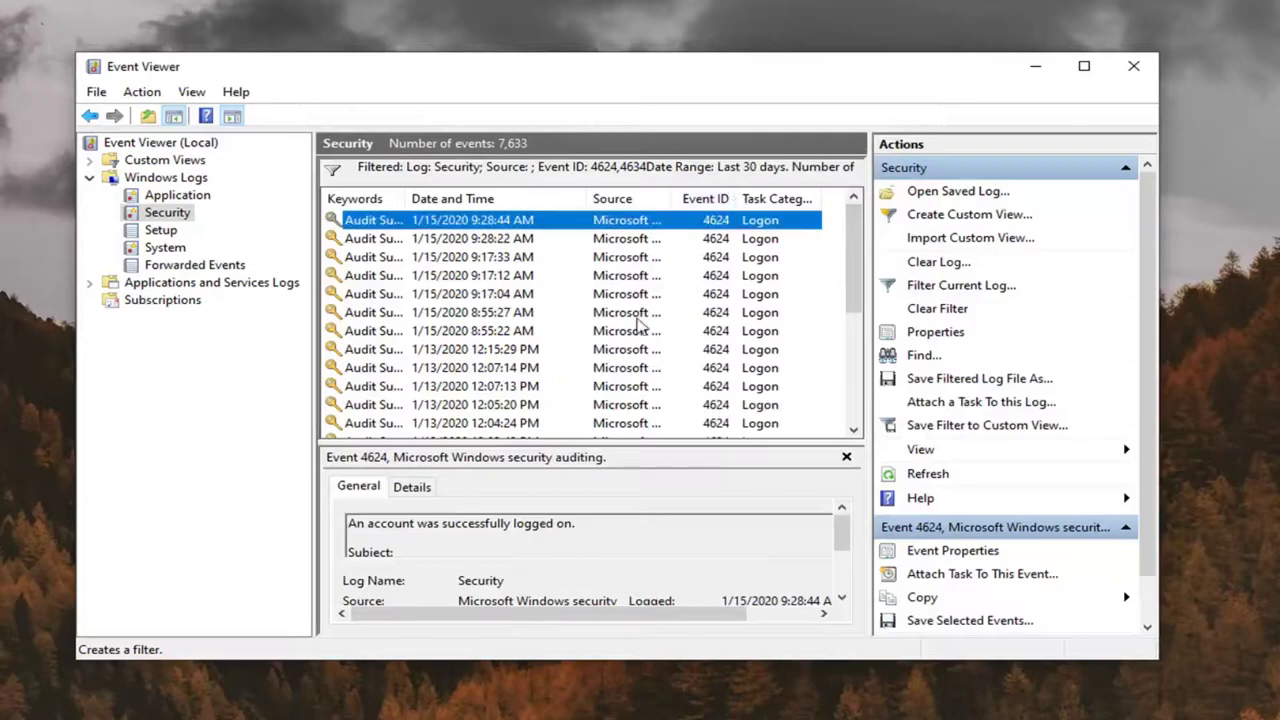
pyautogui.click(440, 296)
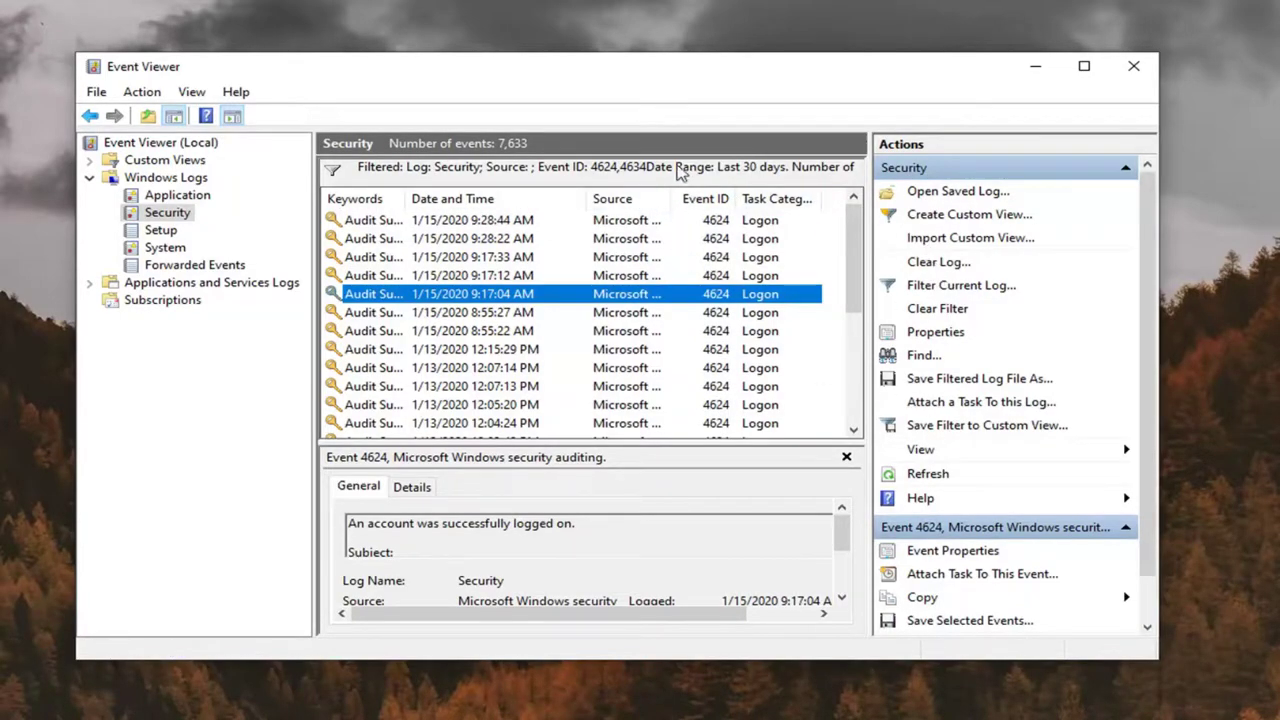
# - Scroll the list and view the 11:52:42 AM, 12:03:30 PM and 11:47:08 AM logon events
pyautogui.scroll(-2, 500, 345)
pyautogui.scroll(-1, 453, 338)
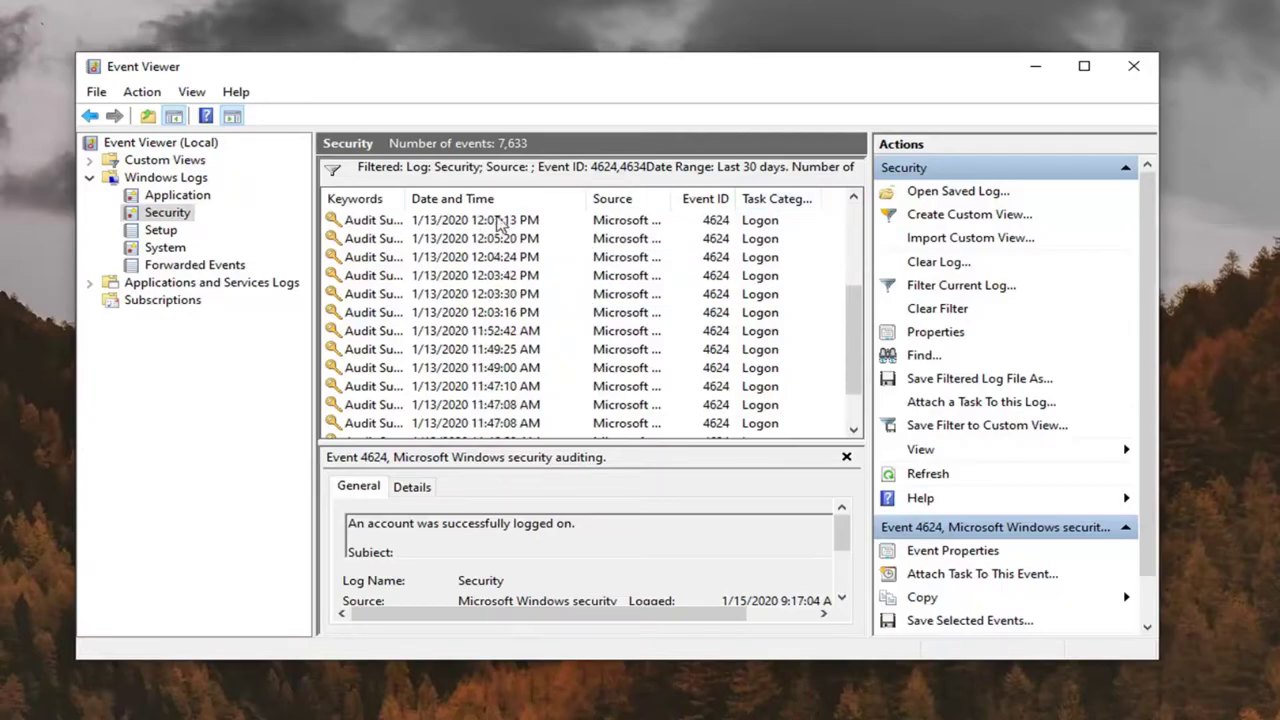
pyautogui.scroll(-1, 728, 323)
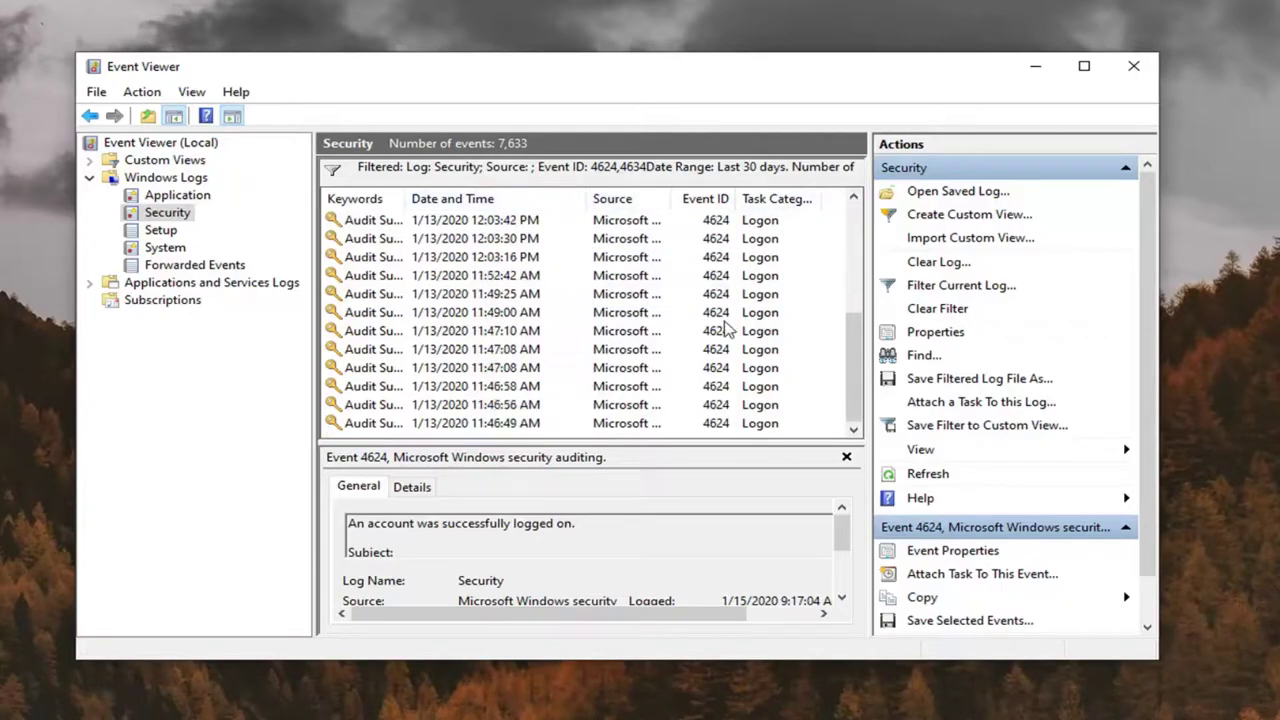
pyautogui.scroll(4, 727, 337)
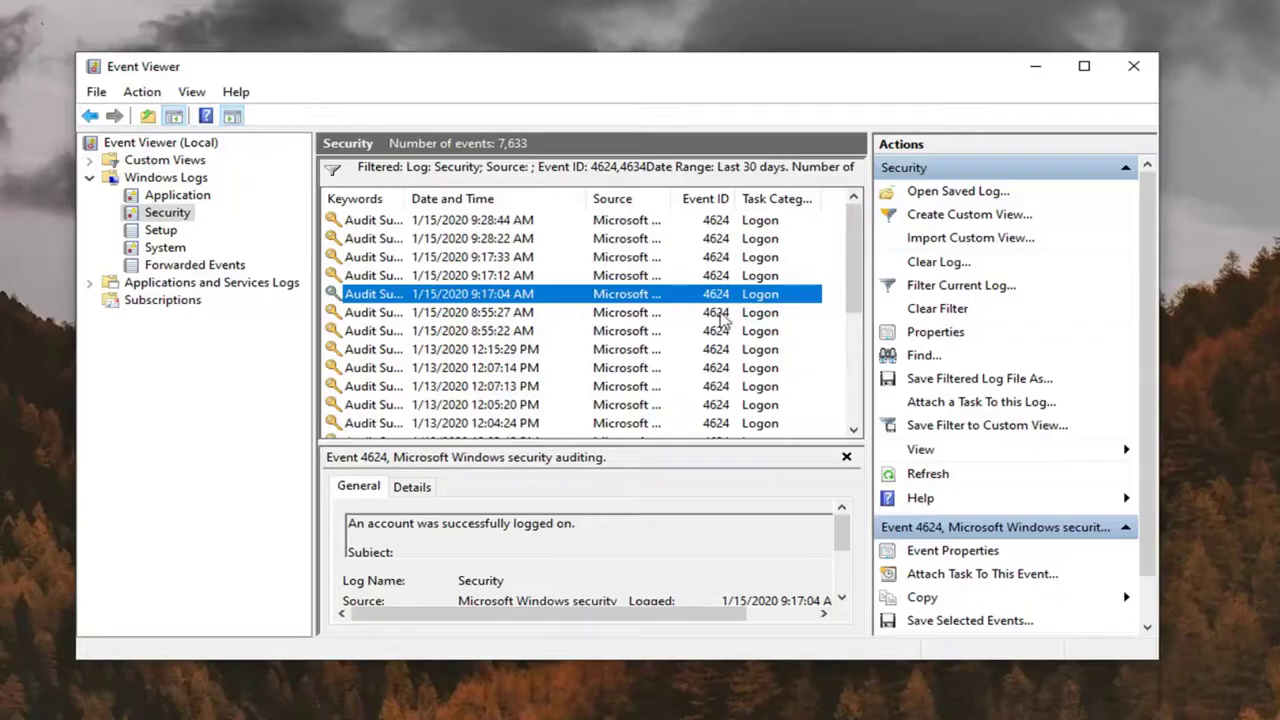
pyautogui.scroll(-4, 724, 318)
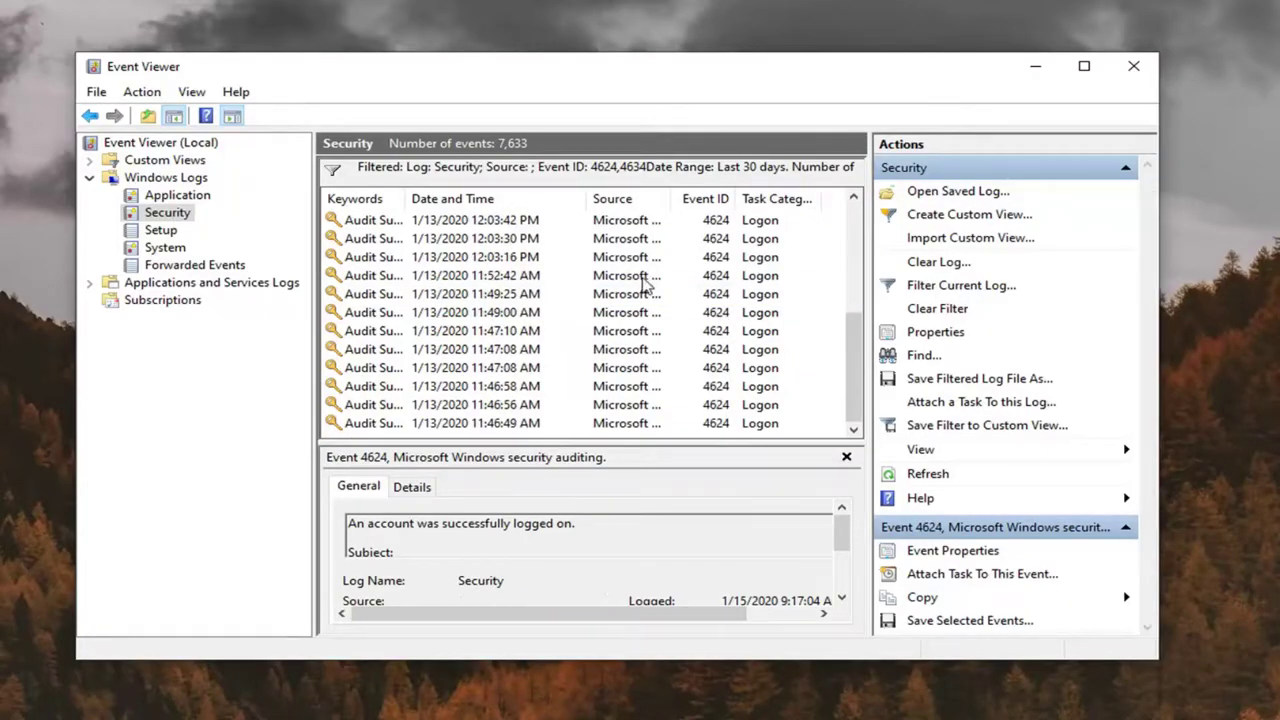
pyautogui.click(580, 278)
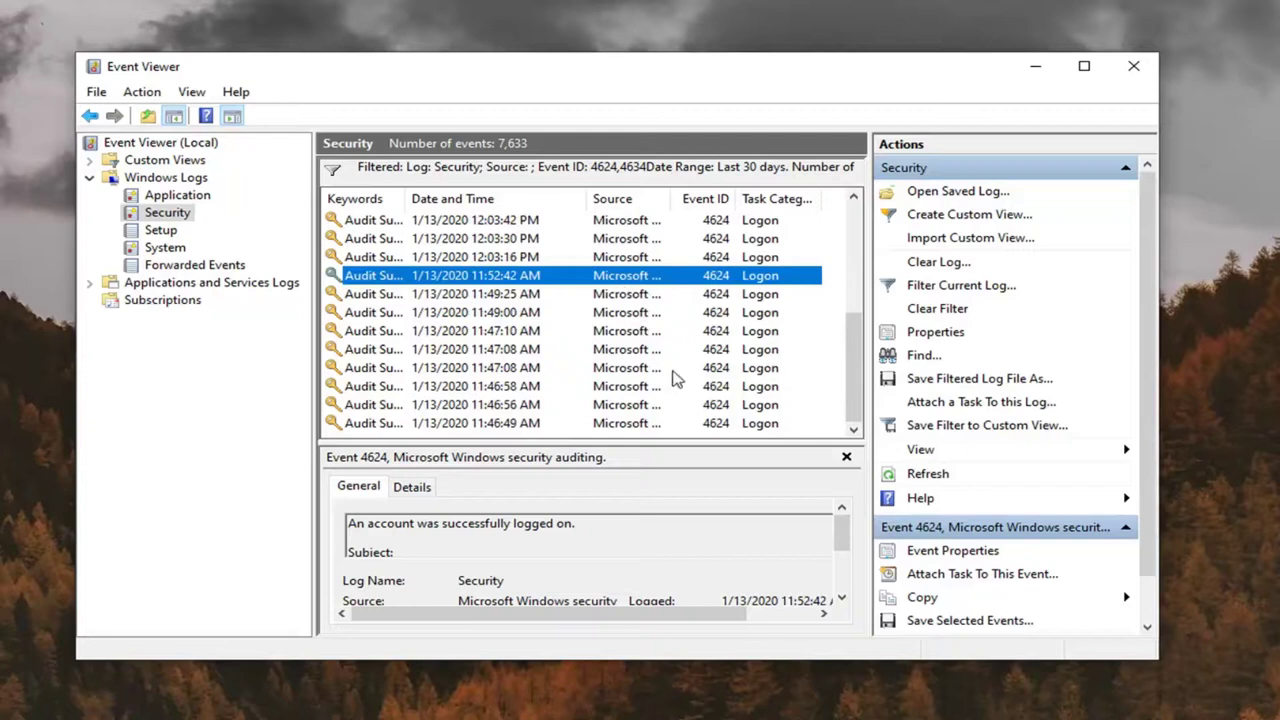
pyautogui.click(424, 240)
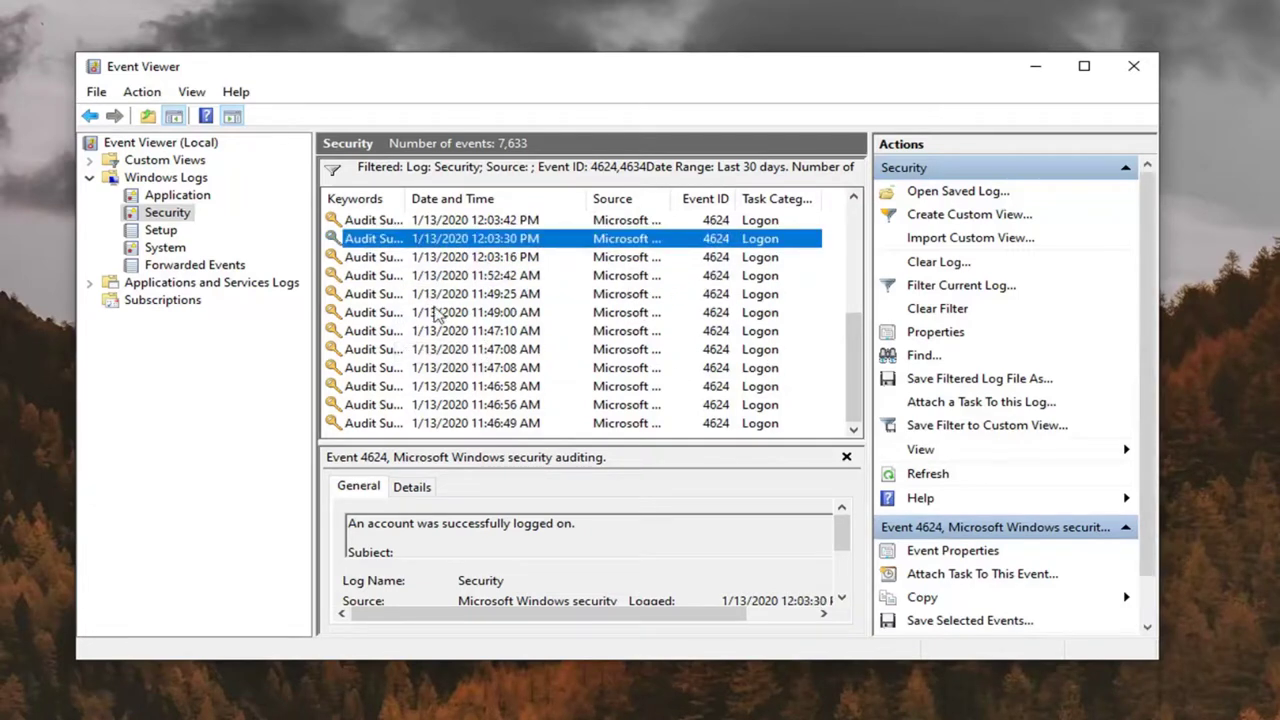
pyautogui.click(424, 350)
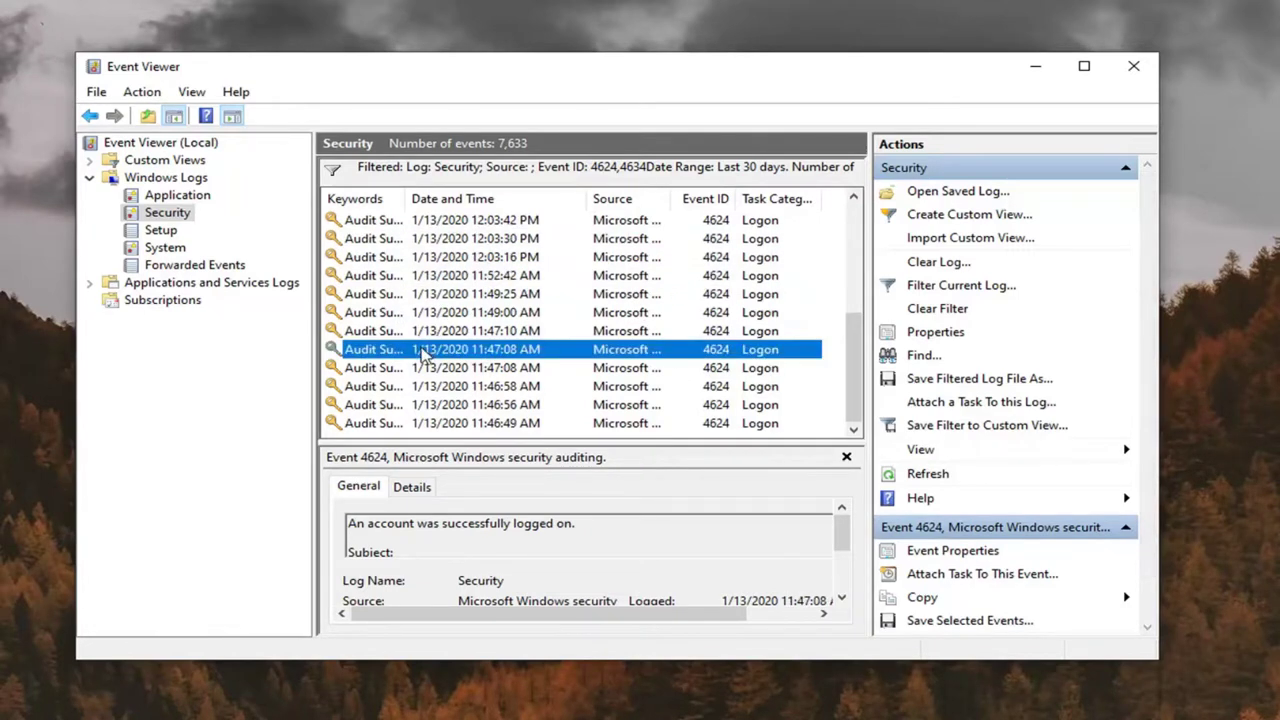